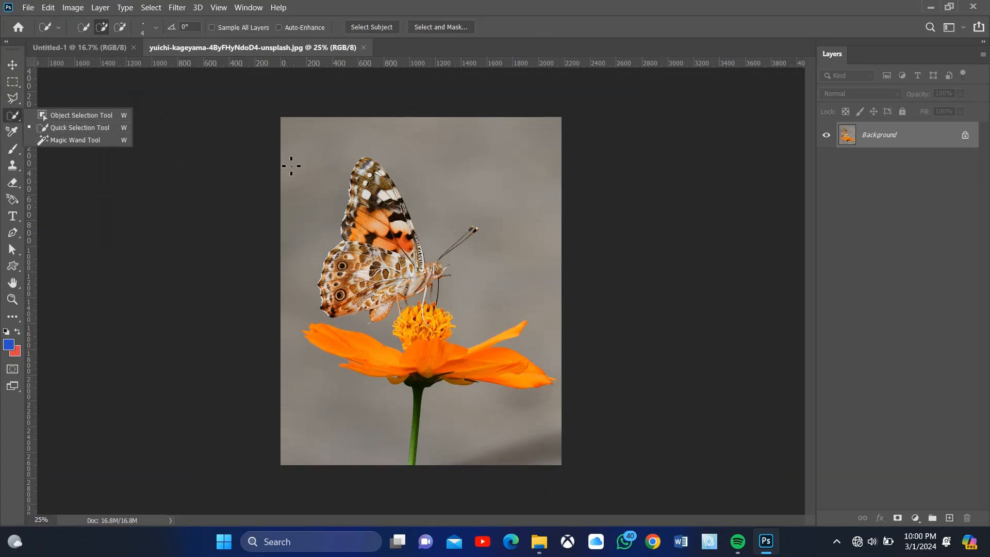
Add the butterfly's mouthparts and antennae to the butterfly and flower selection with the Quick Selection tool
click(62, 125)
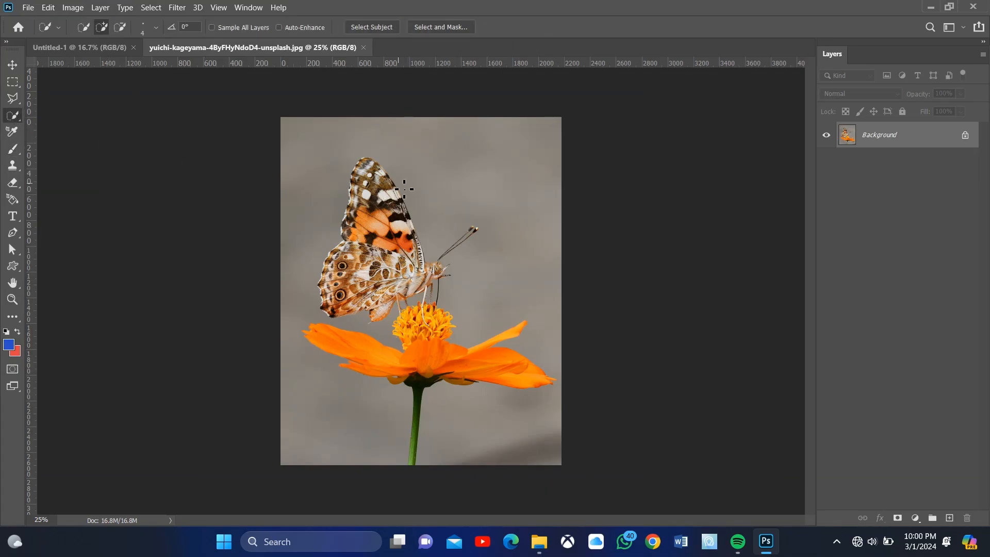
scroll(401, 191, up, 2)
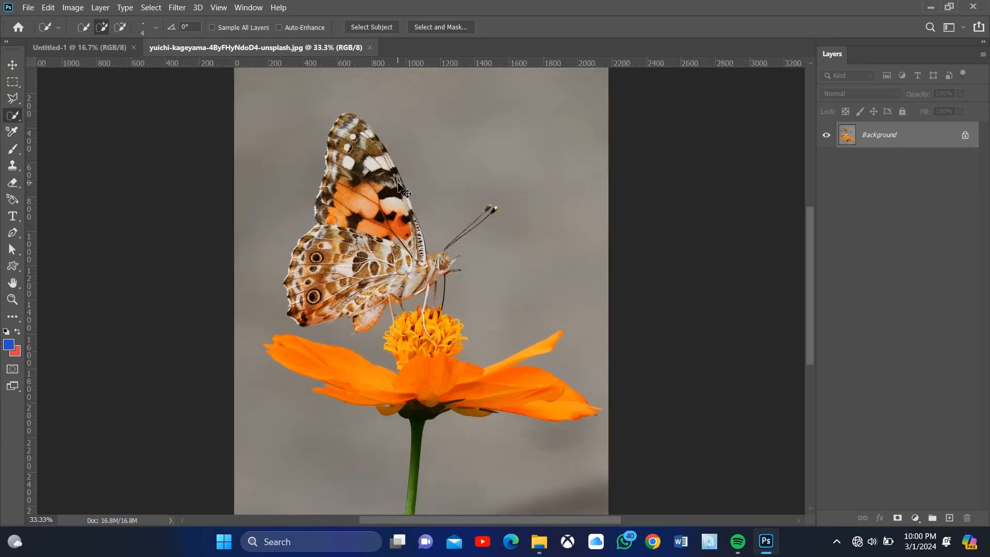
scroll(315, 114, up, 2)
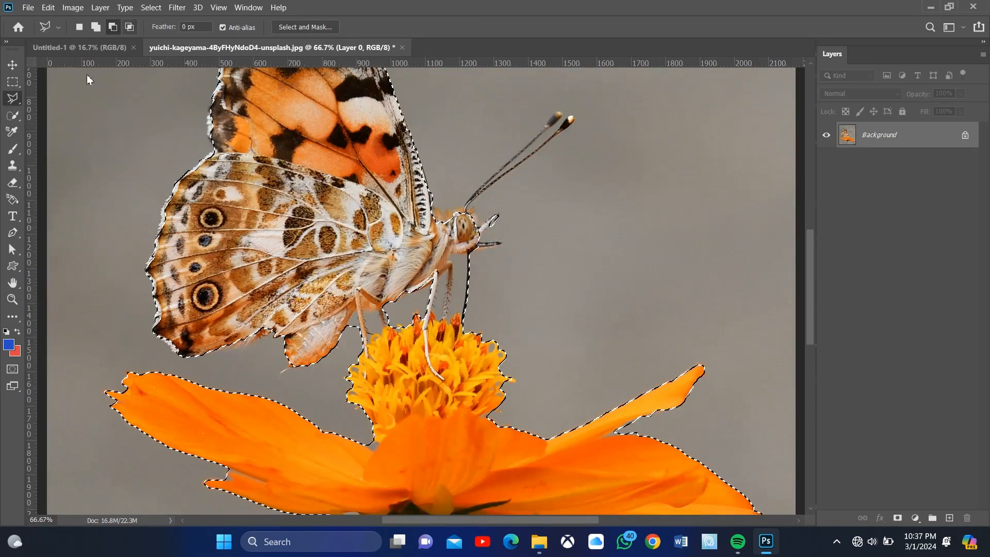
key(w)
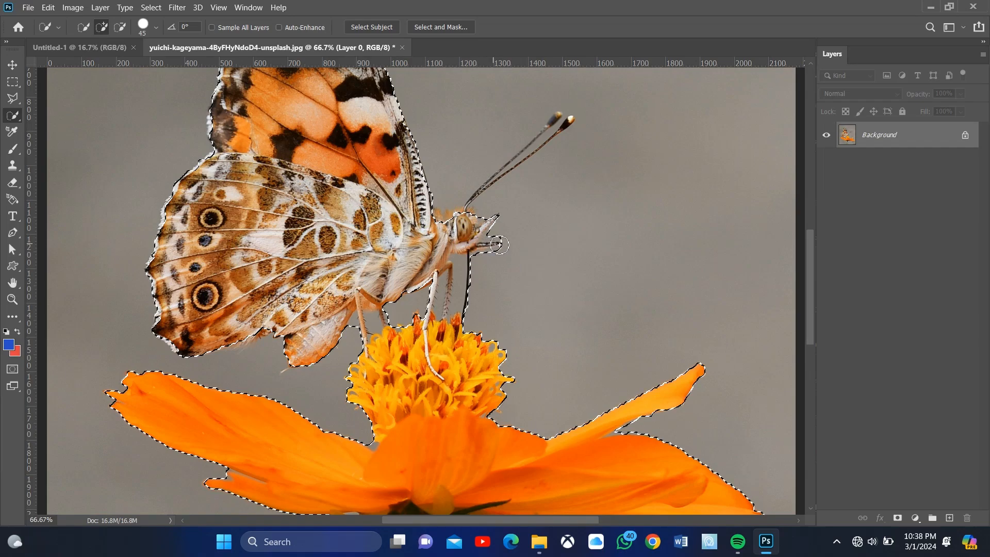
drag(503, 247, 505, 241)
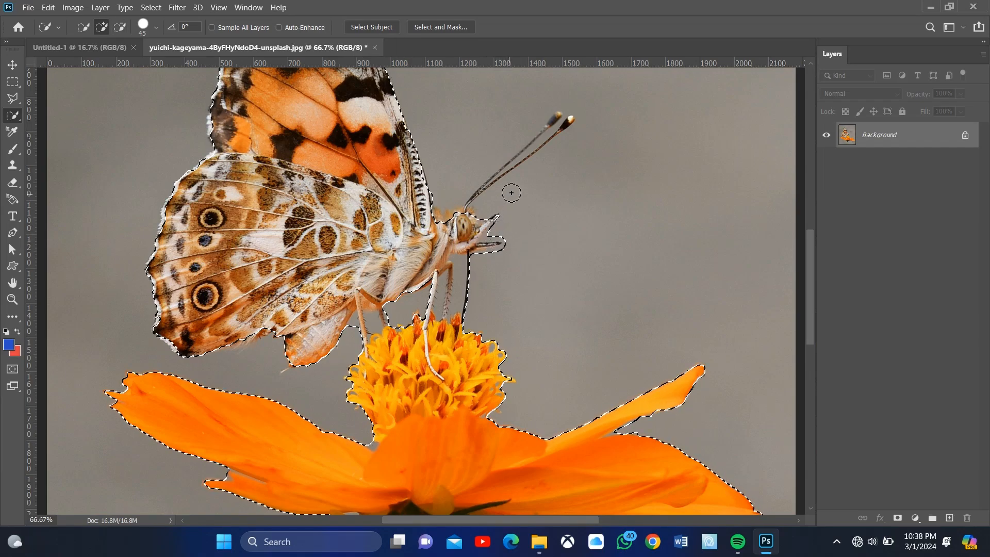
mouse_move(488, 185)
mouse_down()
mouse_move(562, 120)
mouse_move(534, 203)
mouse_up()
Subtract the excess background beside the antennae and between the butterfly's legs from the selection
key(alt)
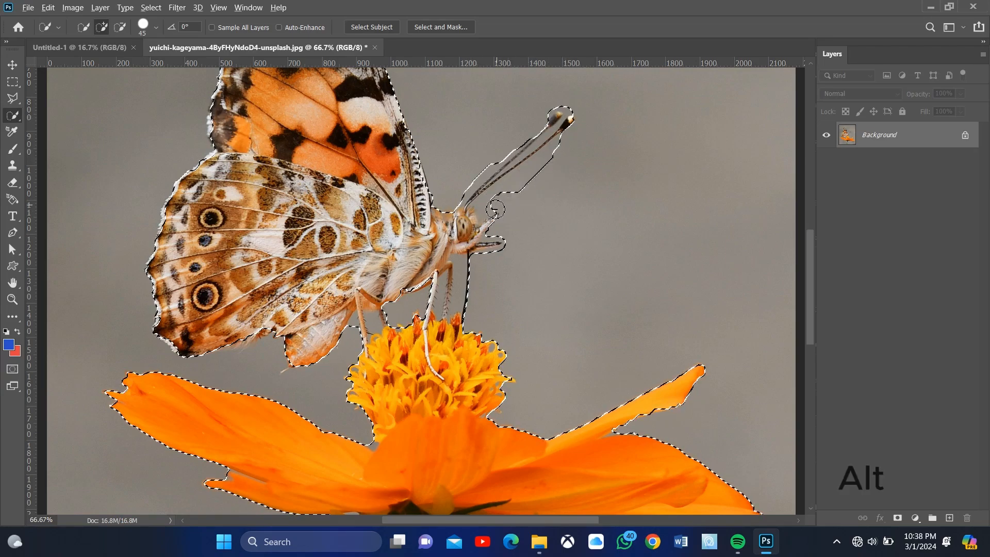
alt+click(495, 208)
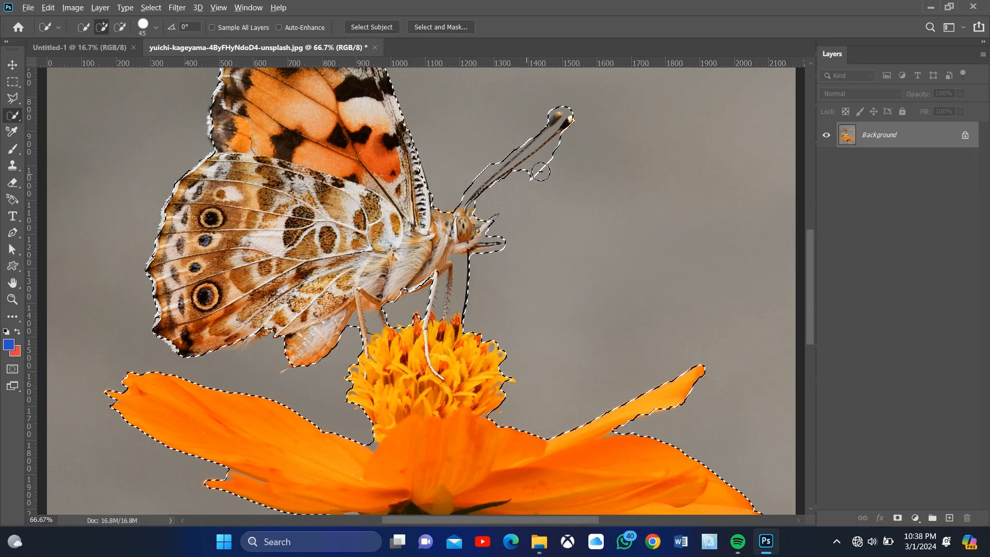
drag(540, 172, 561, 153)
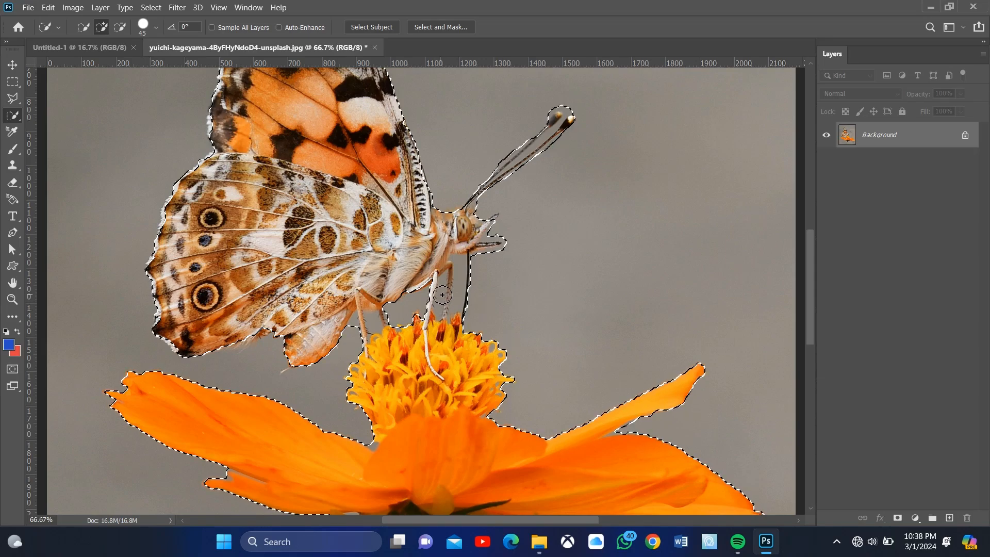
drag(447, 284, 441, 303)
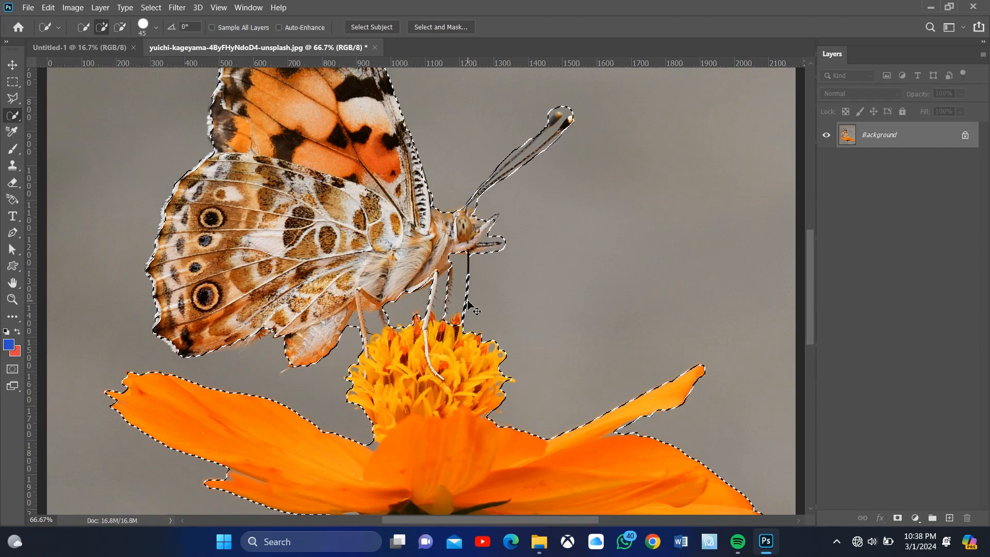
Set the Quick Selection brush size to 10 px
click(143, 25)
drag(101, 64, 96, 64)
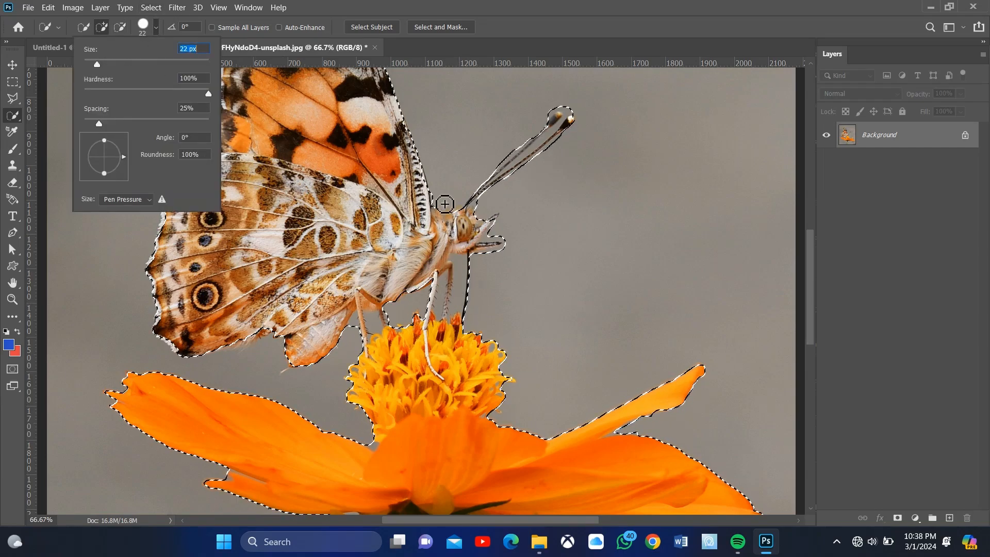
text(10)
key(Return)
scroll(444, 316, up, 3)
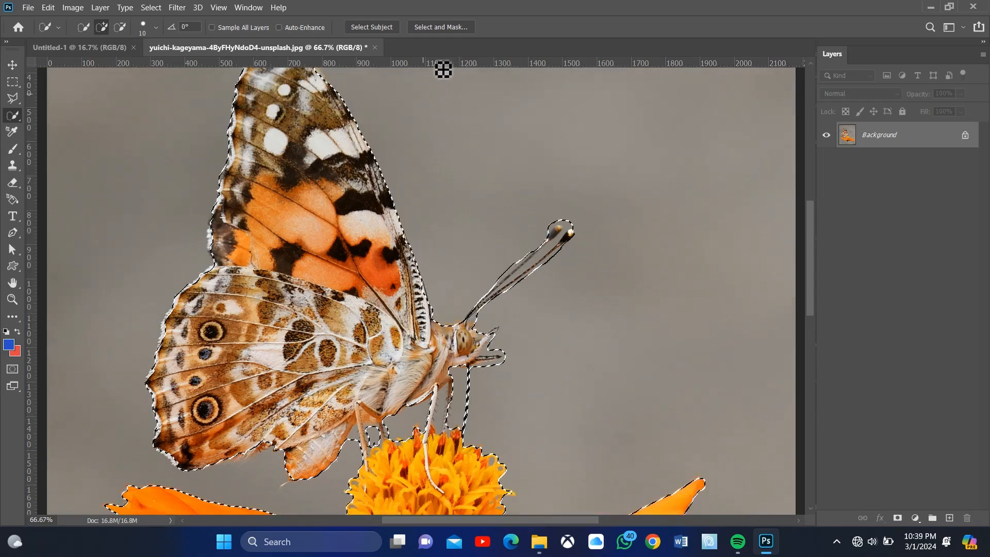
Open the selection in Select and Mask and preview it as Onion Skin with 74% transparency
key(ctrl+minus)
key(ctrl+minus)
key(ctrl+minus)
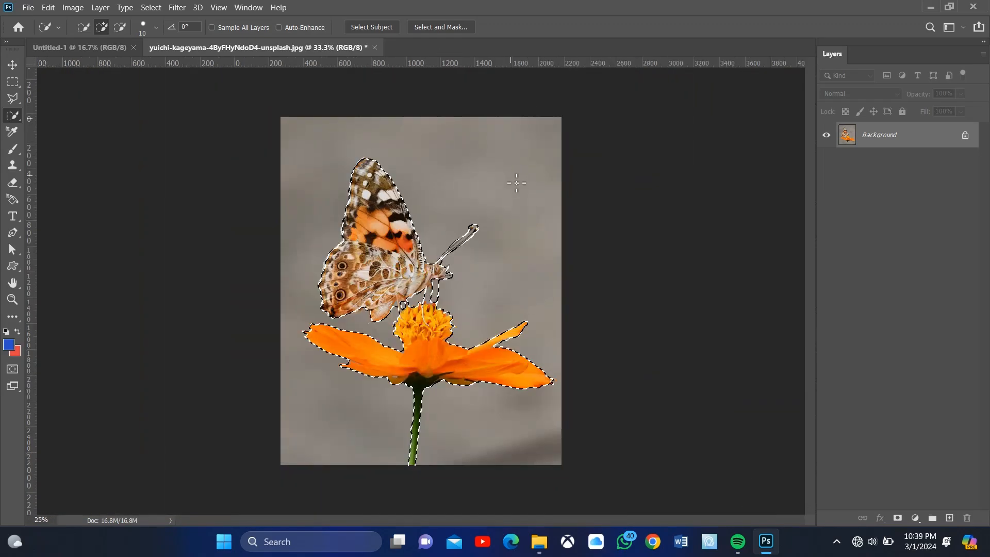
click(447, 31)
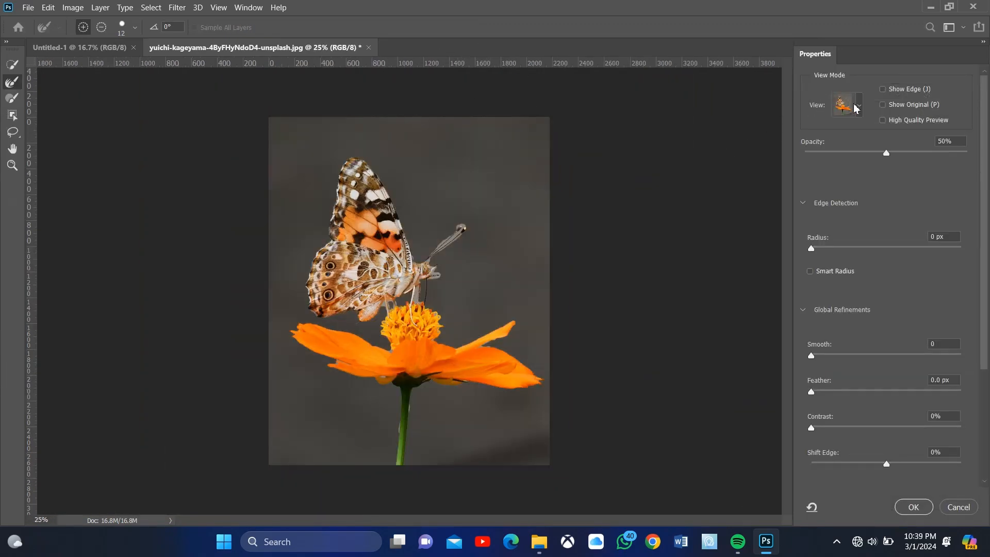
click(854, 108)
click(830, 135)
drag(887, 153, 926, 155)
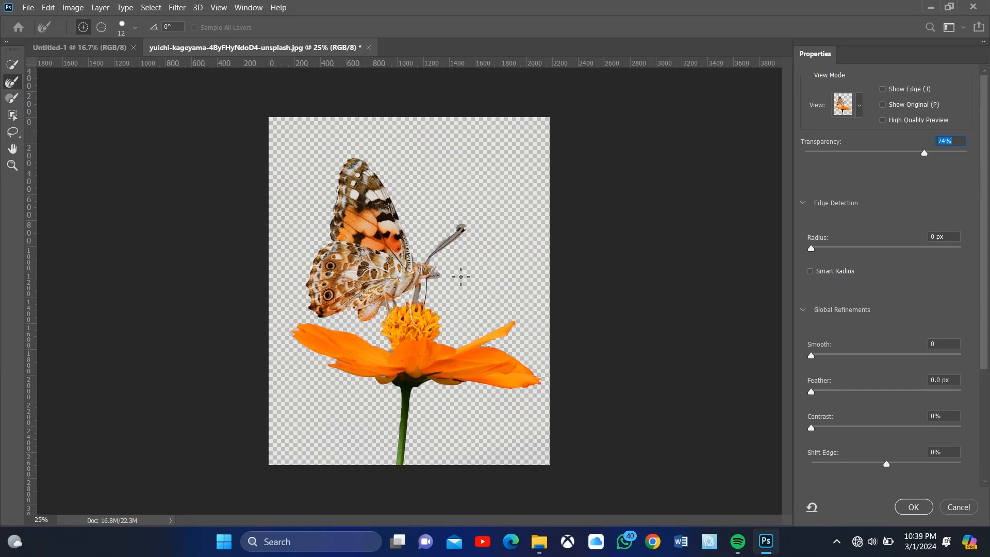
Refine the selection edges around the butterfly's antennae, wings and legs with the Refine Edge Brush
key(ctrl+1)
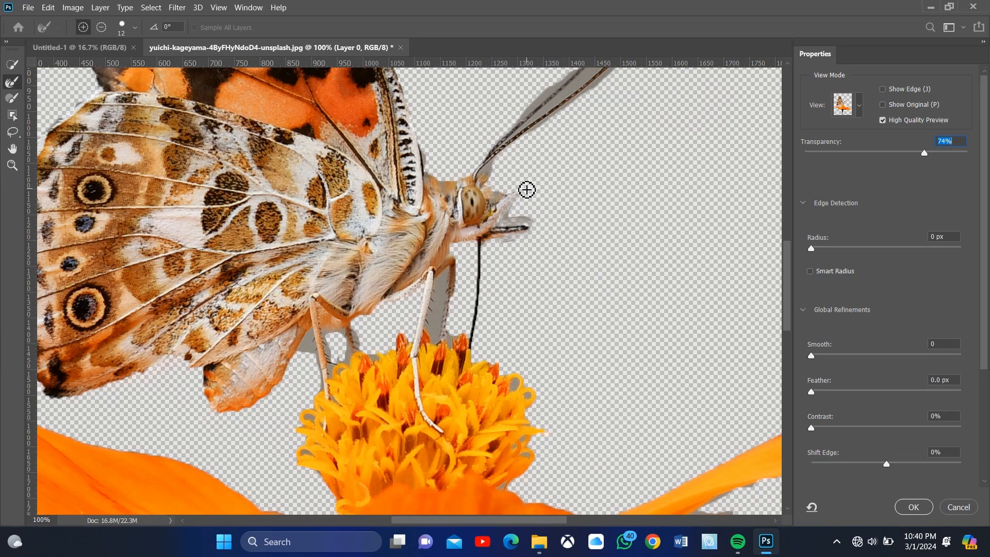
drag(582, 96, 543, 188)
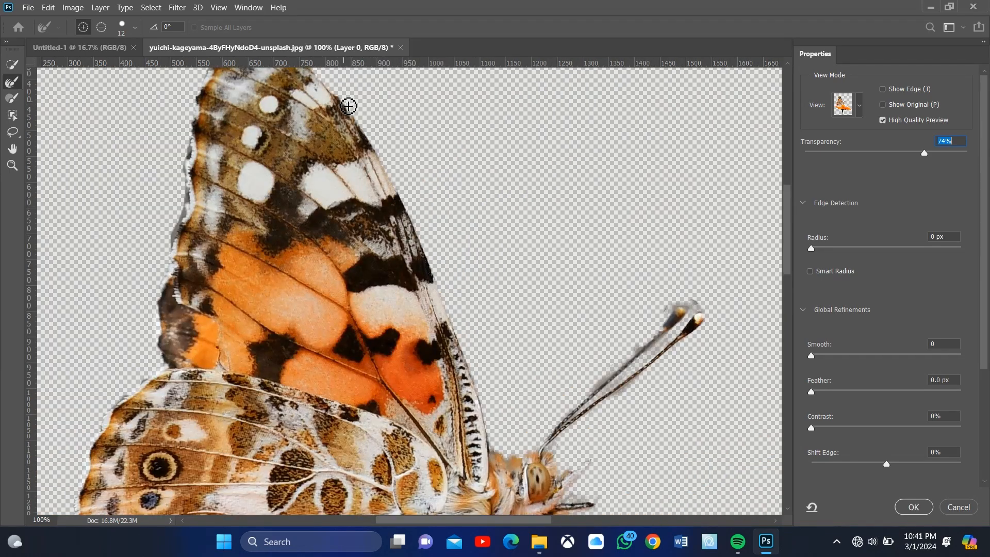
drag(349, 106, 397, 236)
drag(213, 427, 302, 248)
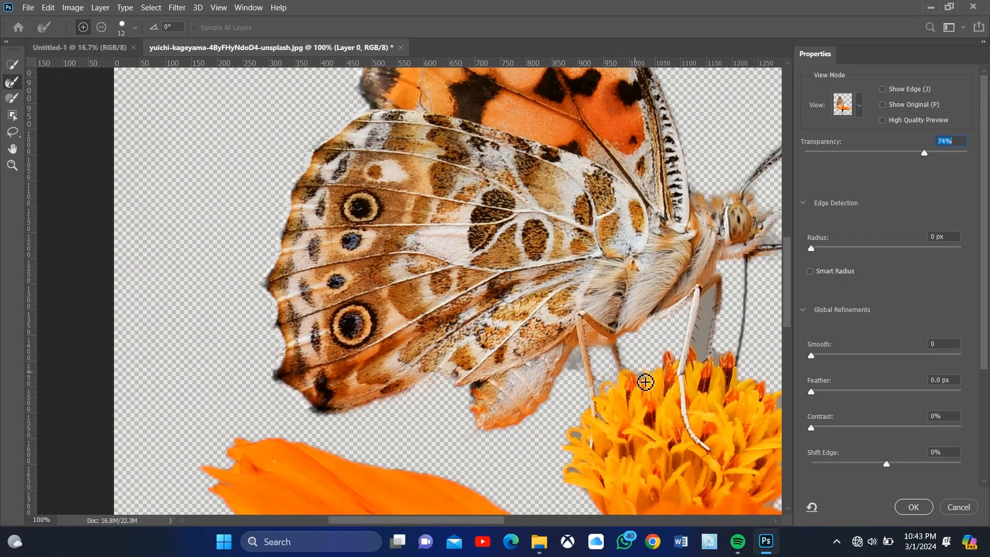
mouse_move(714, 289)
mouse_down()
mouse_move(718, 315)
mouse_move(707, 361)
mouse_move(714, 303)
mouse_move(703, 376)
mouse_up()
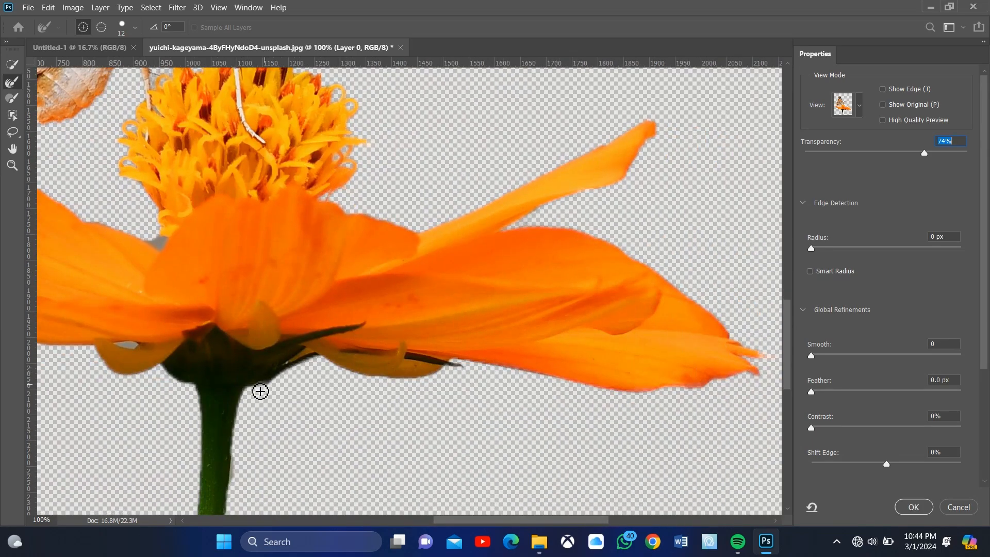
Refine the selection edges along the flower's stem and orange petals with the Refine Edge Brush
drag(260, 391, 343, 102)
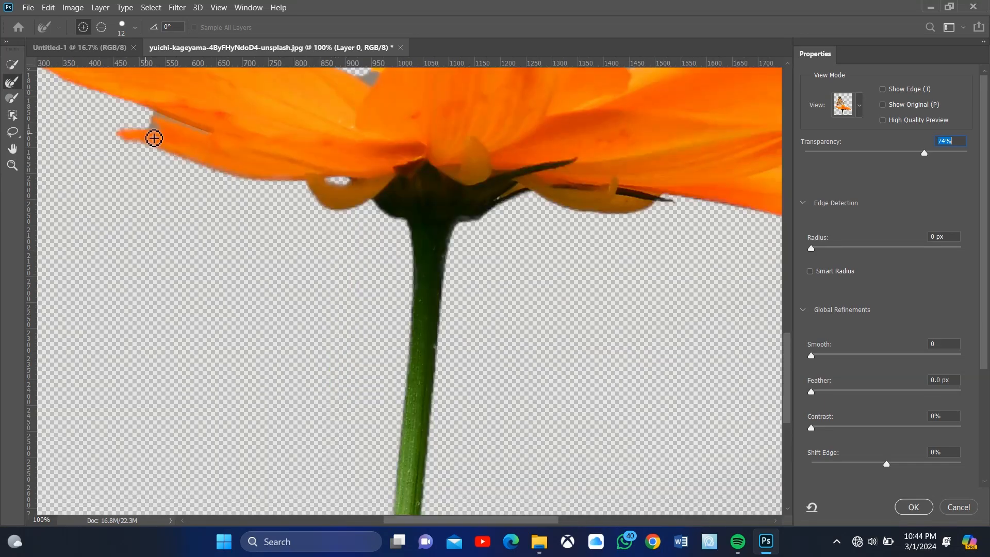
mouse_move(154, 138)
mouse_down()
mouse_move(172, 124)
mouse_move(220, 140)
mouse_up()
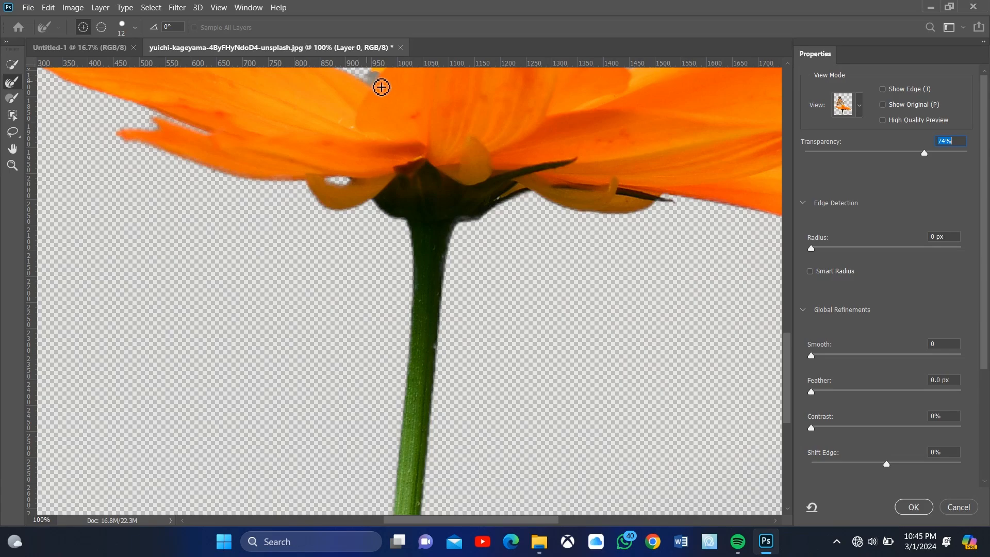
drag(376, 84, 585, 293)
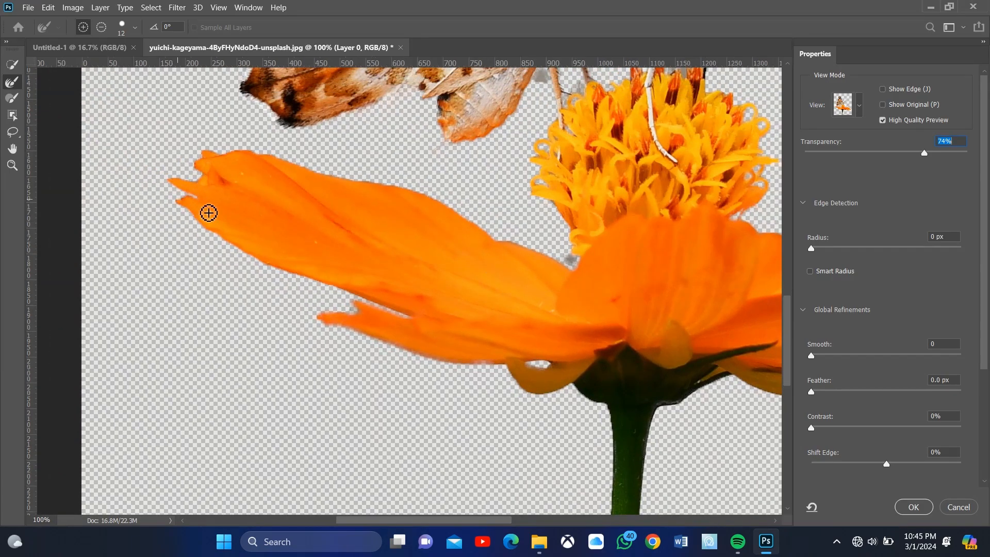
drag(296, 207, 231, 337)
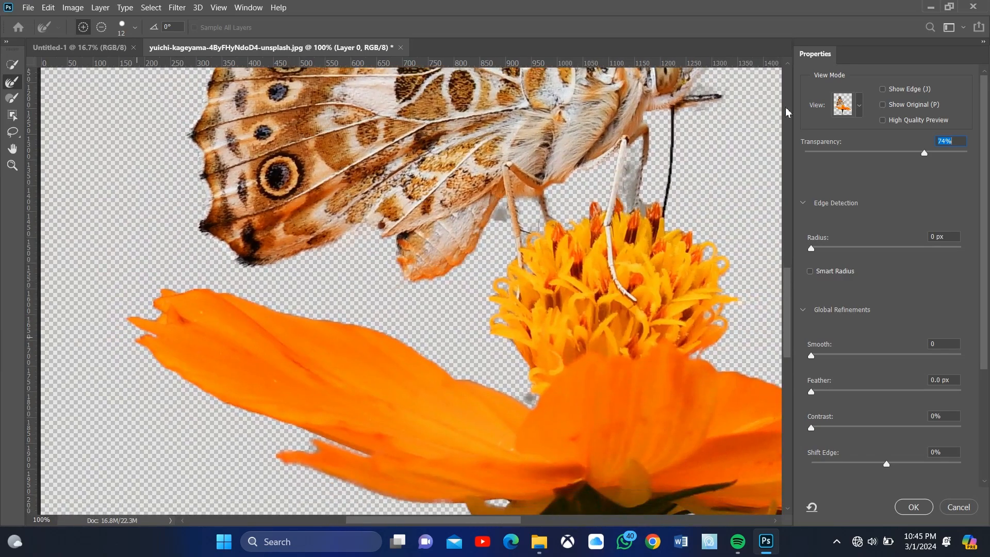
Switch the preview to On Black at 50% opacity and refine the edge between the butterfly's front legs
click(859, 106)
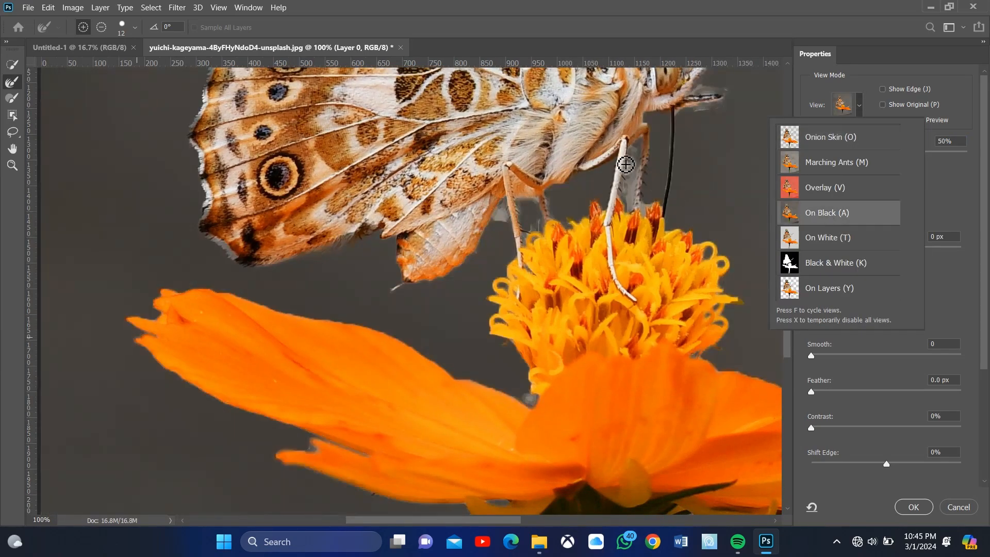
click(640, 152)
drag(640, 164, 635, 211)
scroll(700, 155, up, 2)
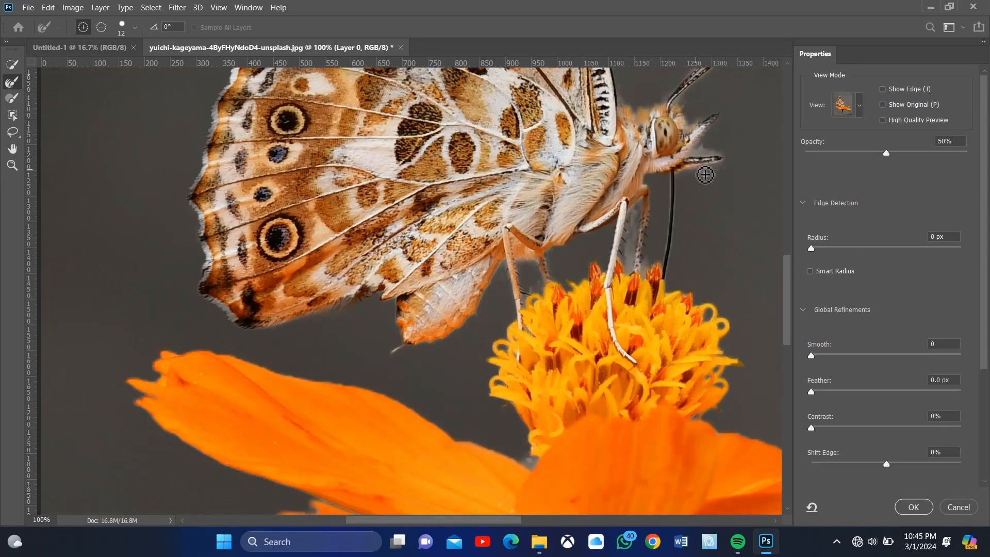
scroll(729, 162, up, 2)
drag(749, 146, 617, 187)
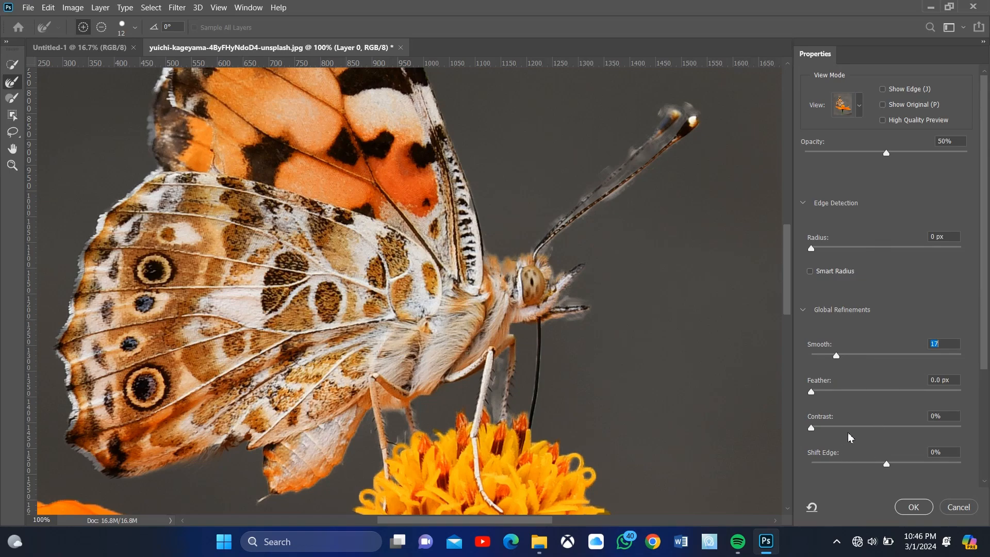
Apply Smooth 17, Contrast 20% and Decontaminate Colors, and output the selection to a new layer with layer mask
text(20)
key(Return)
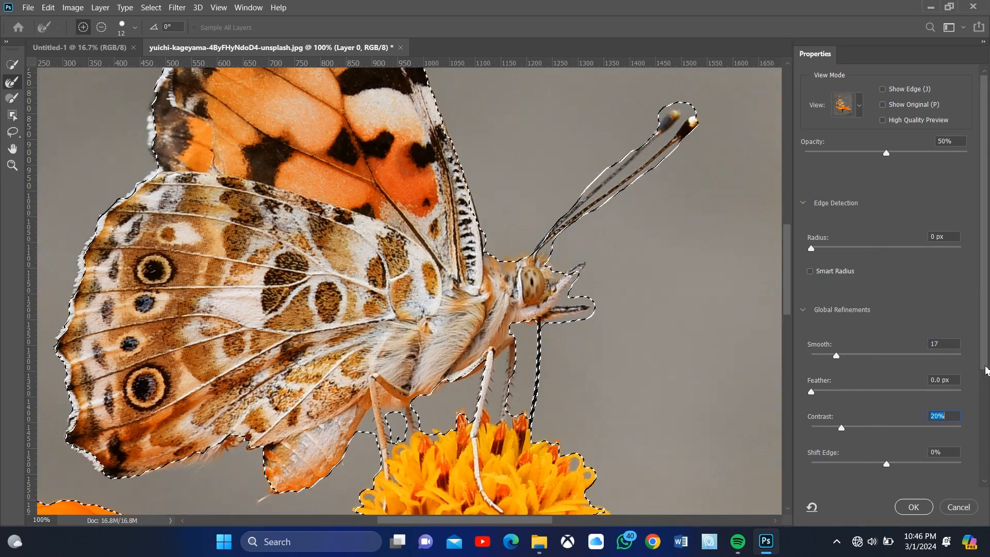
scroll(884, 283, down, 3)
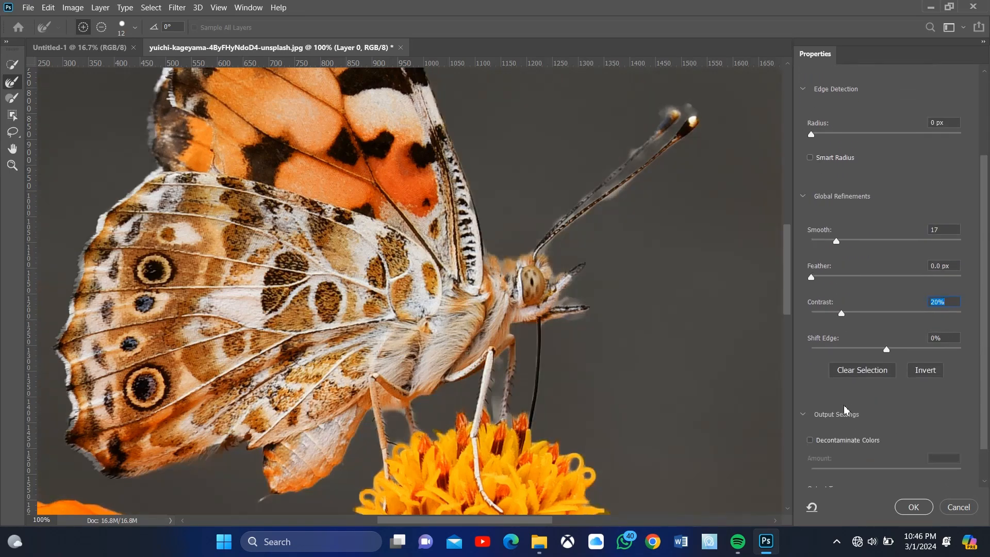
scroll(894, 485, down, 1)
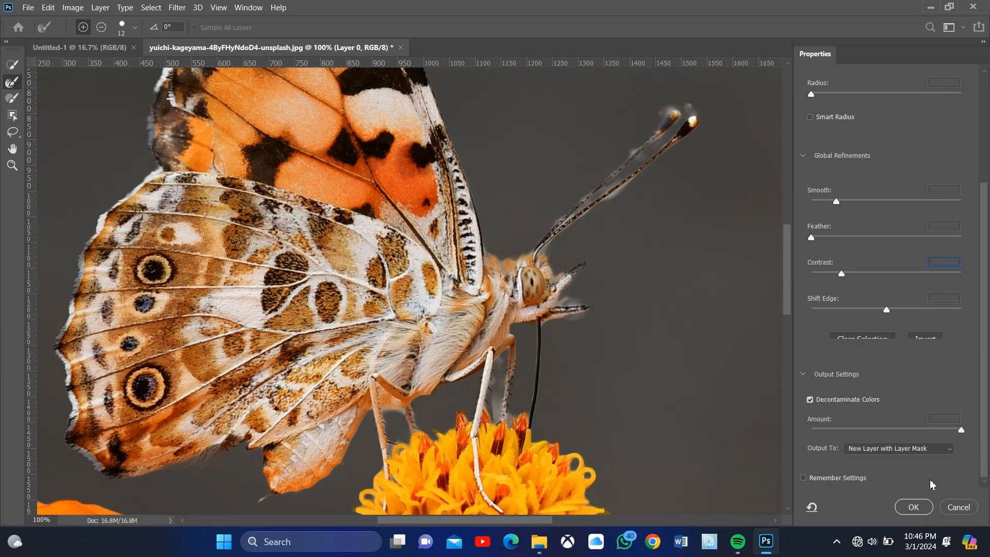
click(935, 448)
click(898, 489)
click(914, 506)
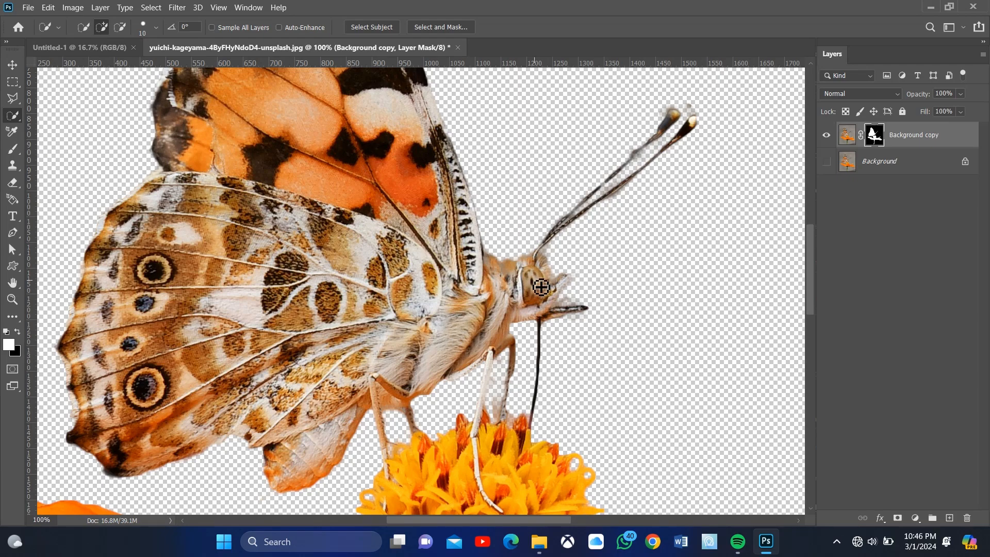
Load the cutout layer's mask as a selection
key(ctrl+minus)
key(ctrl+minus)
key(ctrl+minus)
key(ctrl+minus)
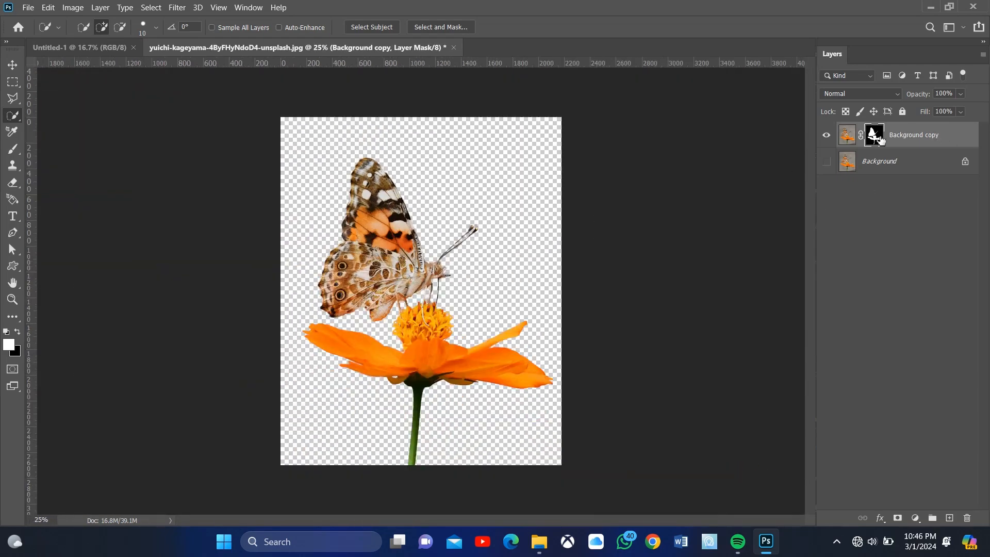
ctrl+click(880, 139)
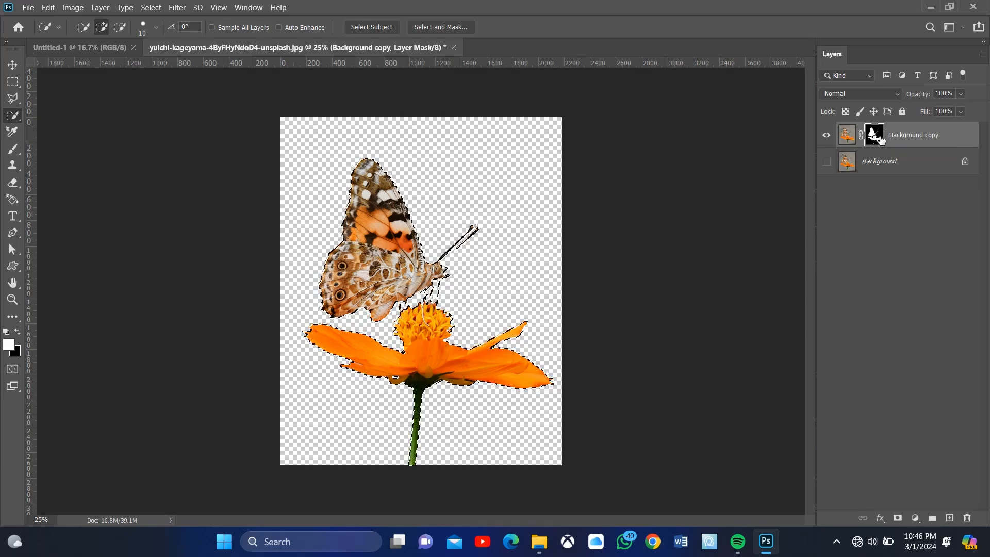
Begin a subtracting Polygonal Lasso outline around the butterfly's rear leg and along the upper edge of the flower's yellow center
right_click(12, 97)
click(57, 109)
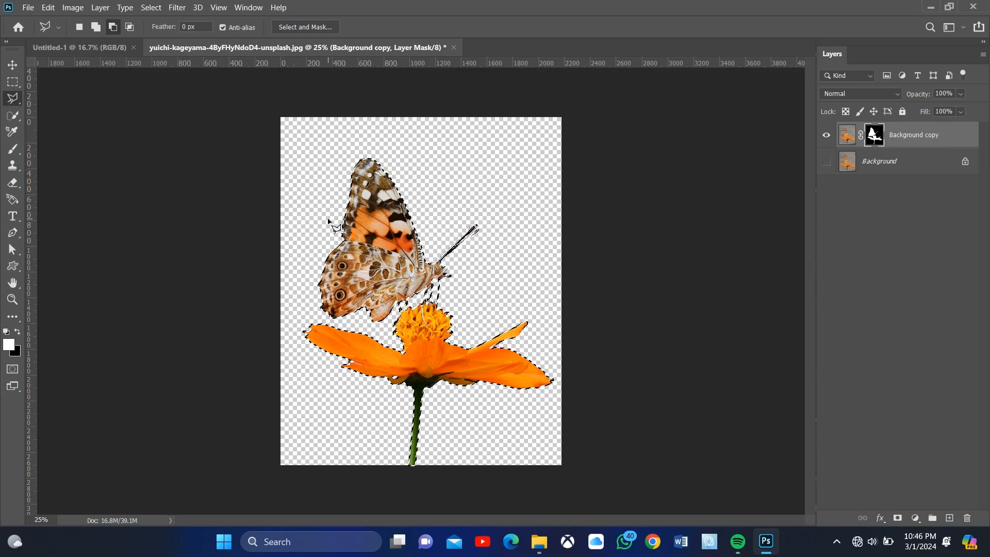
key(ctrl+plus)
key(ctrl+plus)
scroll(415, 340, up, 5)
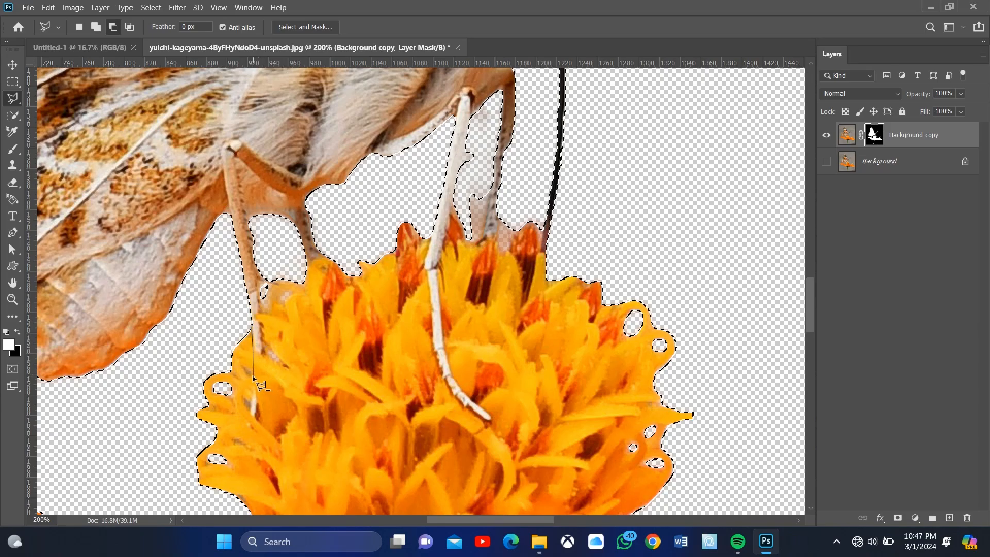
click(264, 341)
click(258, 282)
click(273, 283)
click(312, 259)
click(326, 260)
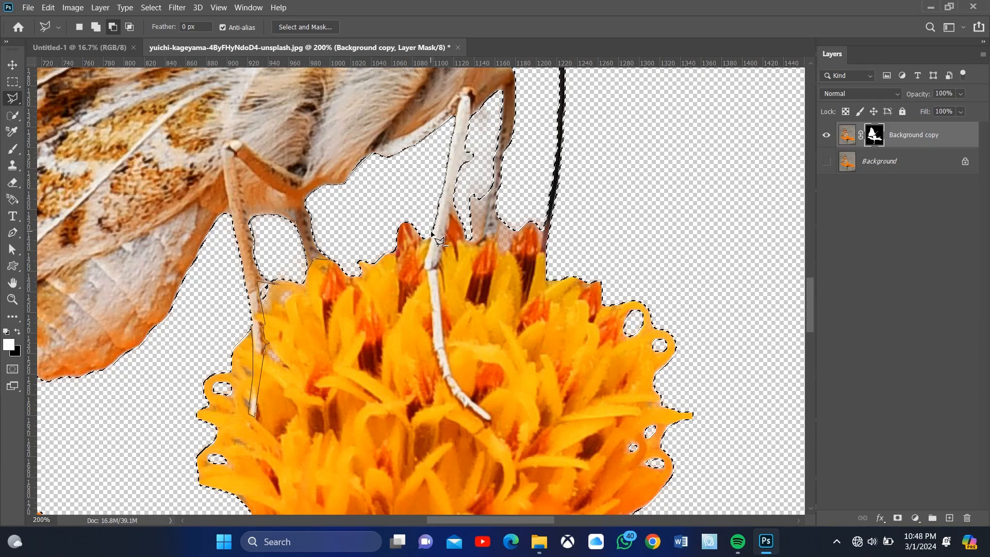
Continue the lasso outline down and back up the butterfly's front leg where it overlaps the flower's yellow center
click(429, 270)
click(433, 310)
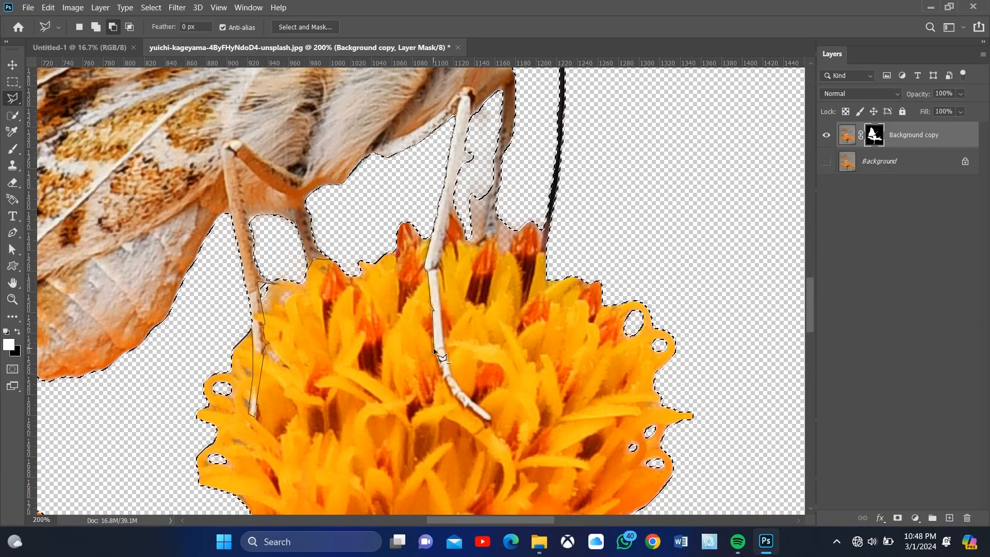
click(451, 384)
click(441, 279)
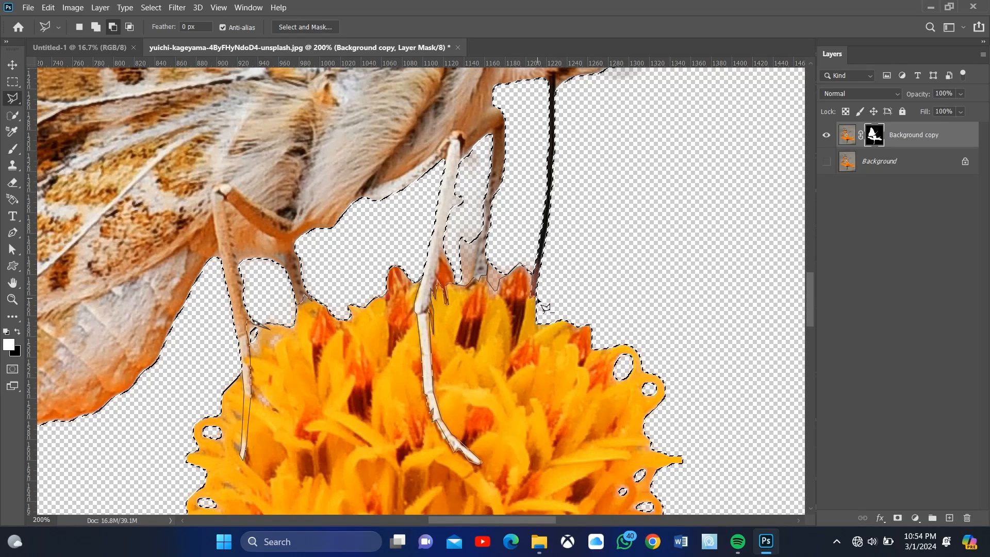
Extend the lasso outline past the canvas edges around the flower's petals and stem, returning just below the butterfly's wing
click(692, 318)
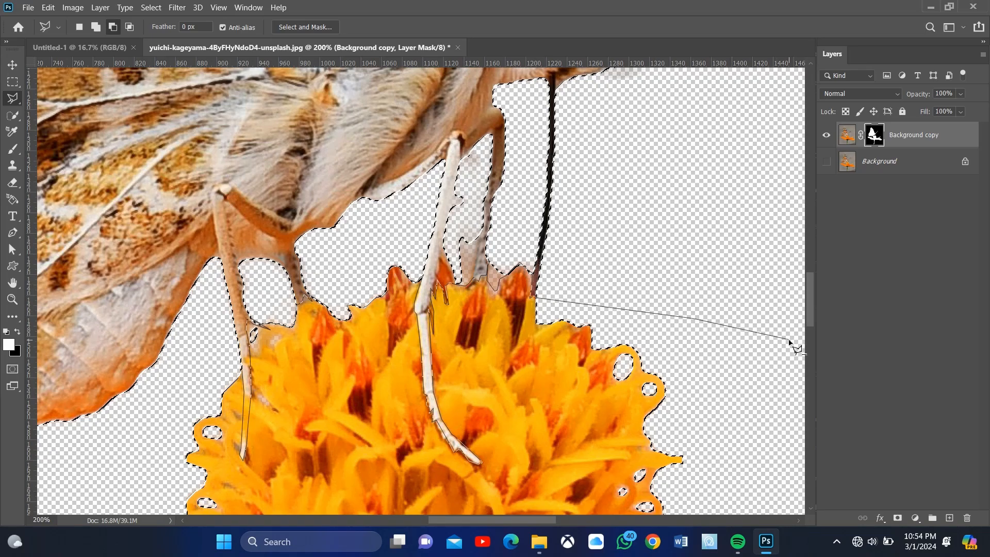
scroll(795, 342, down, 3)
scroll(789, 341, down, 3)
click(627, 271)
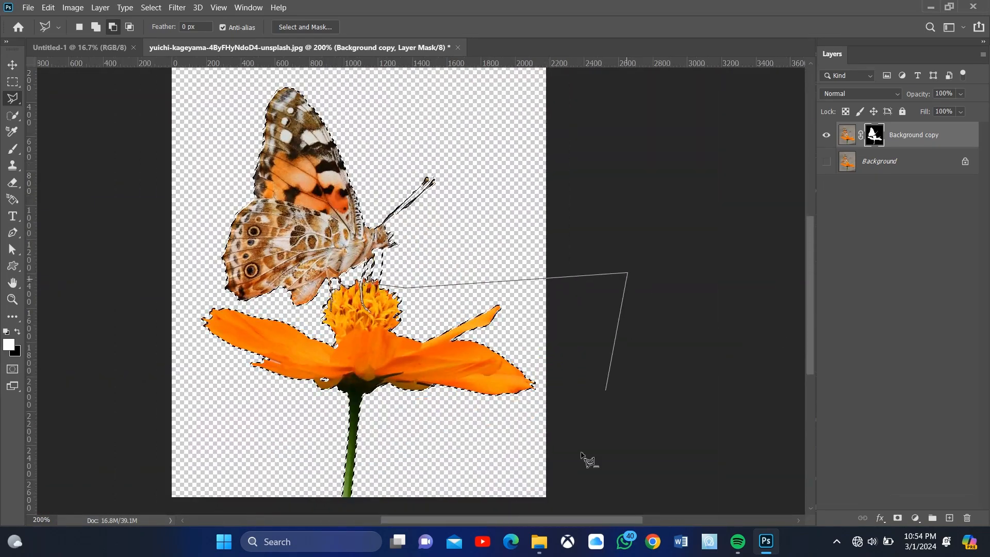
click(581, 499)
click(272, 505)
click(153, 496)
click(165, 293)
click(230, 298)
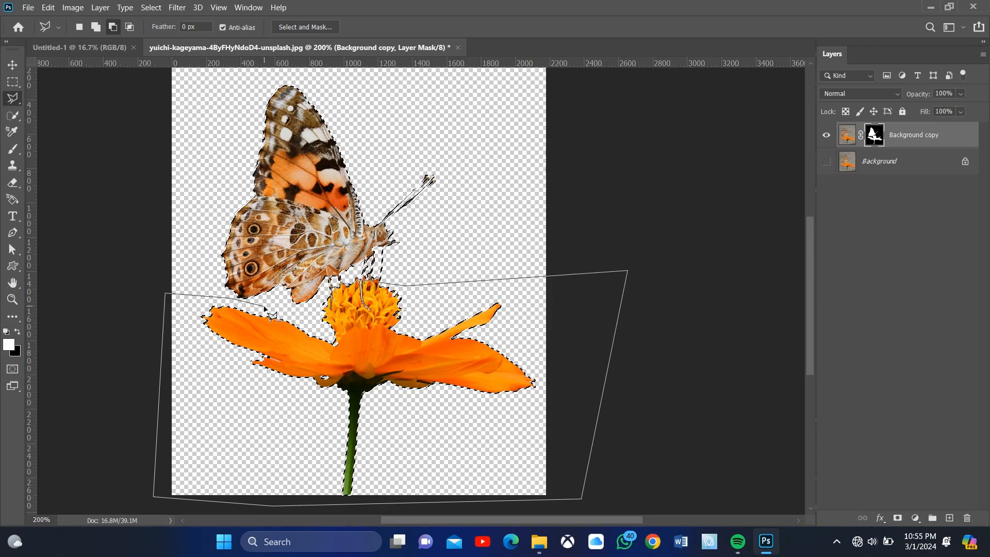
Run the outline between the wing and the petal and close it at the rear leg, leaving only the butterfly selected
scroll(265, 310, up, 3)
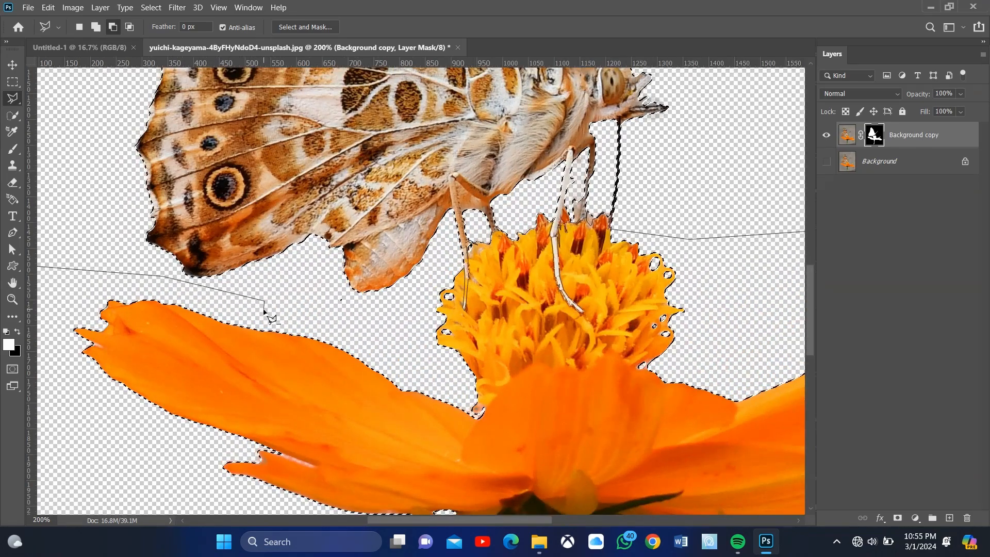
click(366, 319)
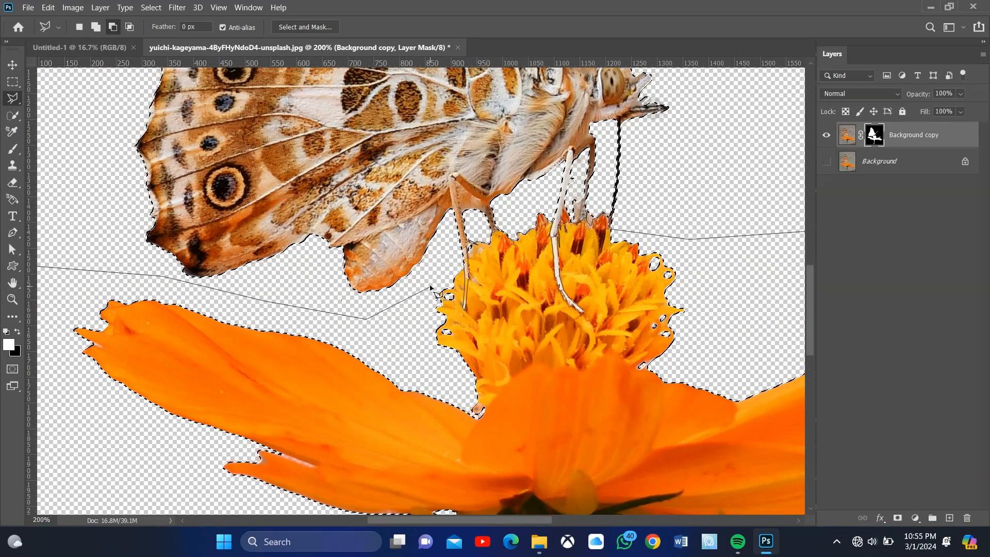
click(469, 271)
scroll(385, 191, down, 4)
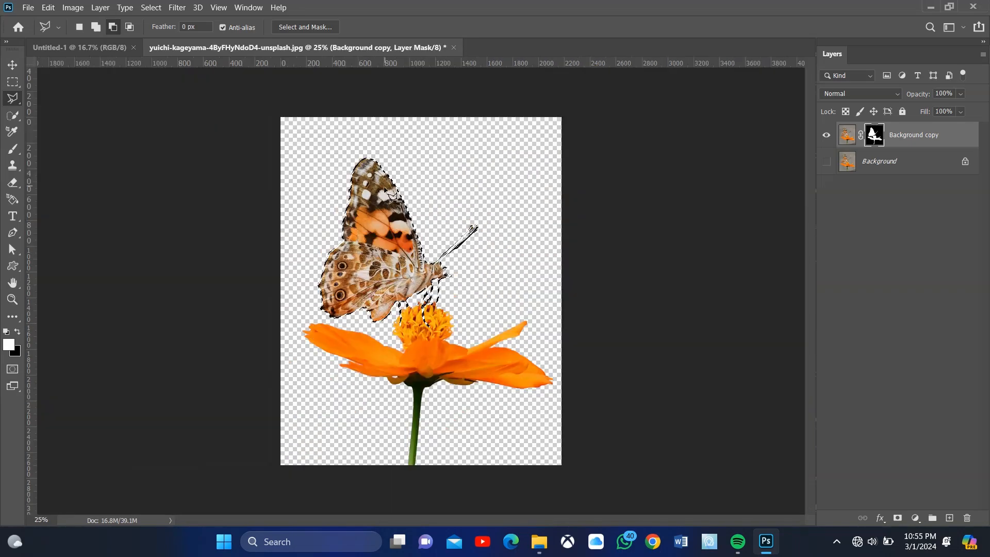
Copy the selected butterfly from the cutout layer's image onto its own new layer
click(848, 142)
key(ctrl+j)
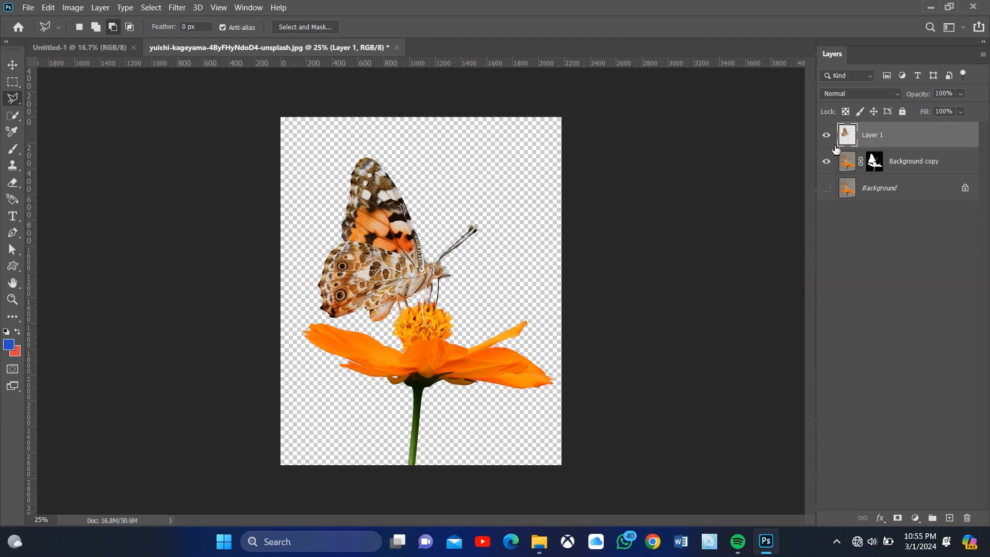
click(827, 164)
Place the butterfly layer in a group, then collapse and hide the group
key(ctrl+g)
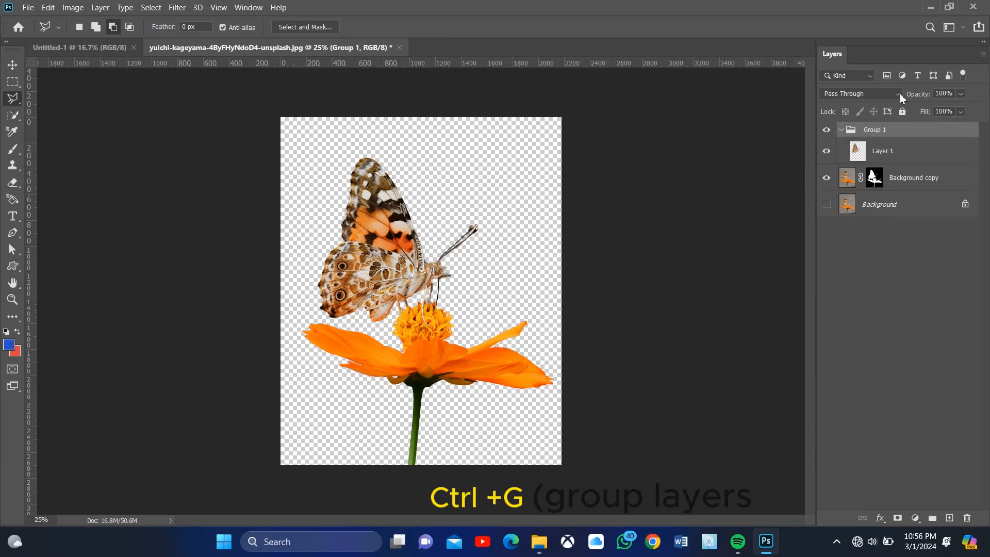
click(841, 129)
click(826, 130)
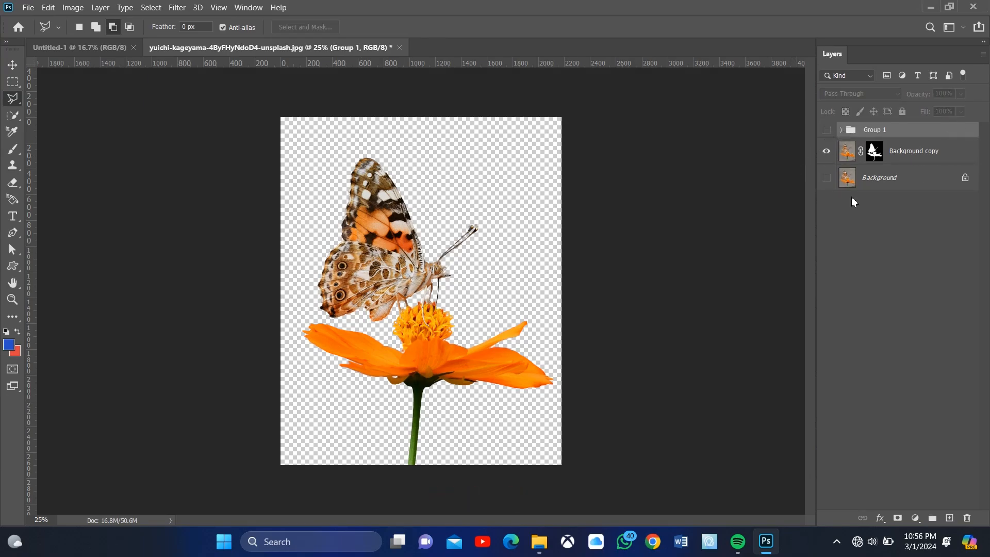
Show the Background layer and add a Color Lookup adjustment above it using the Moonlight.3DL LUT
click(827, 179)
click(895, 190)
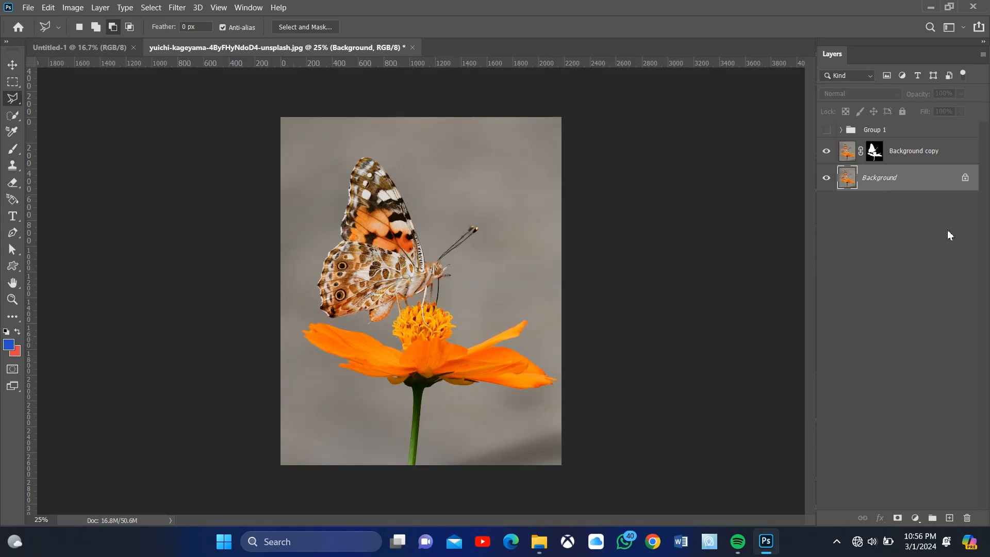
click(915, 517)
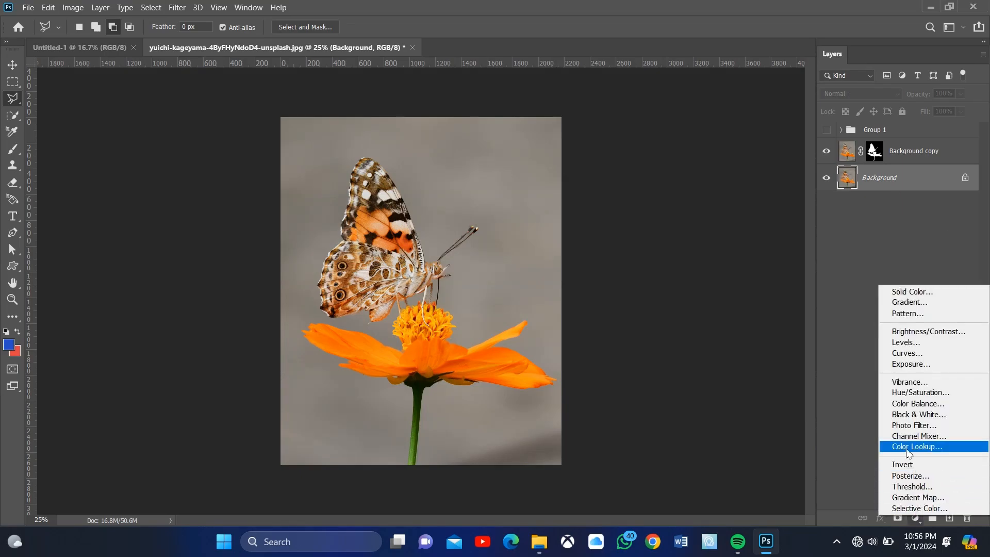
click(907, 447)
click(662, 173)
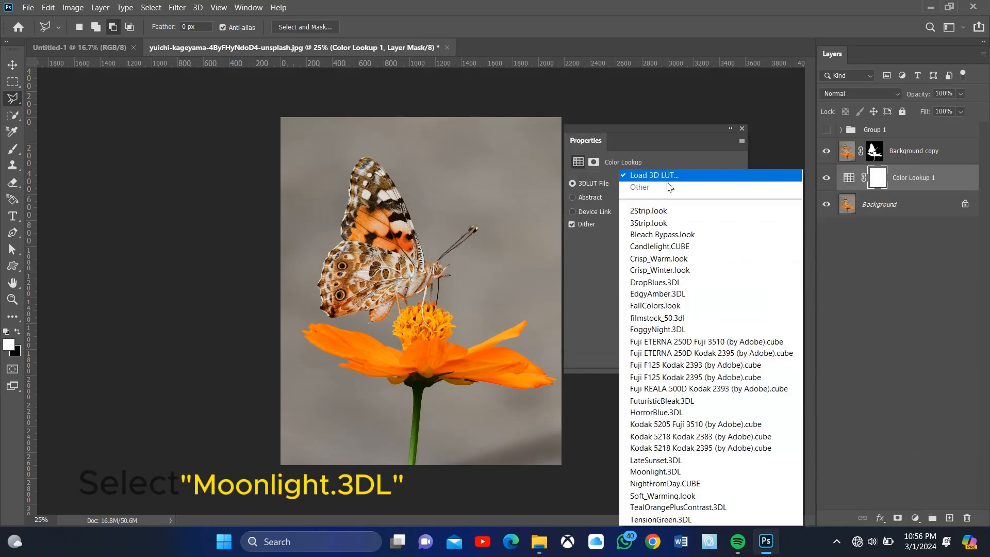
click(681, 472)
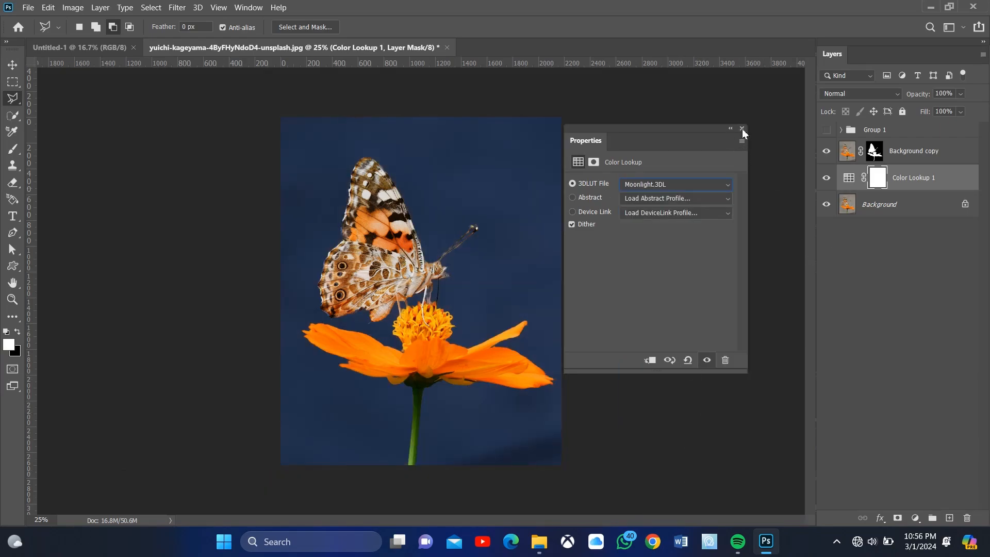
click(741, 128)
Add a Black & White adjustment layer above the Color Lookup and set its opacity to 50%
click(915, 517)
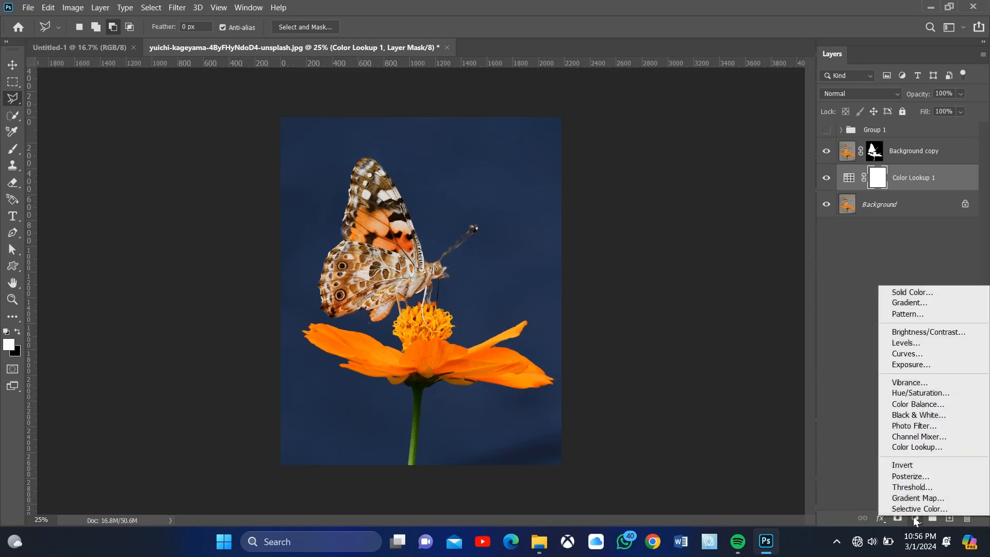
click(920, 415)
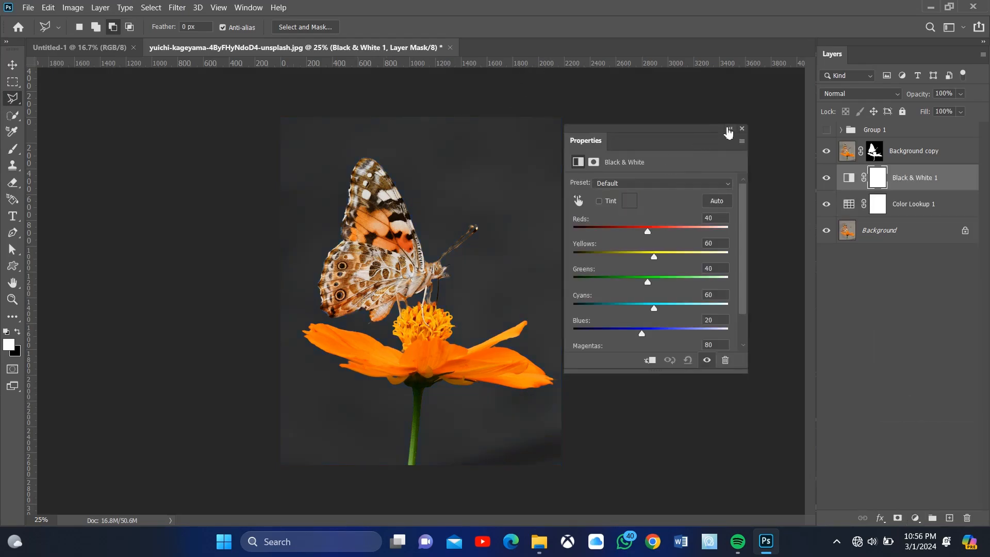
click(734, 128)
click(960, 94)
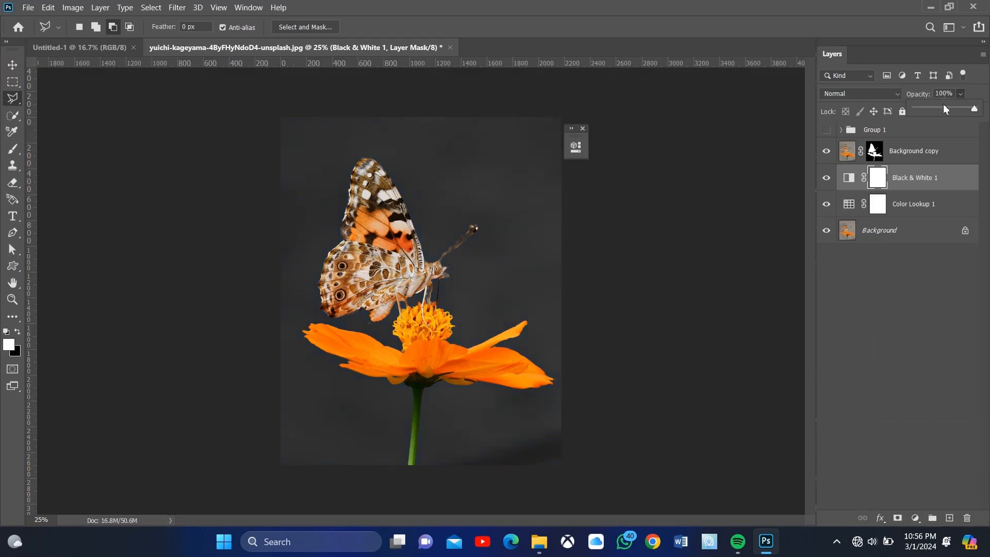
drag(940, 106, 942, 107)
Show and expand the butterfly group, and convert the butterfly layer inside it to a smart object
click(826, 131)
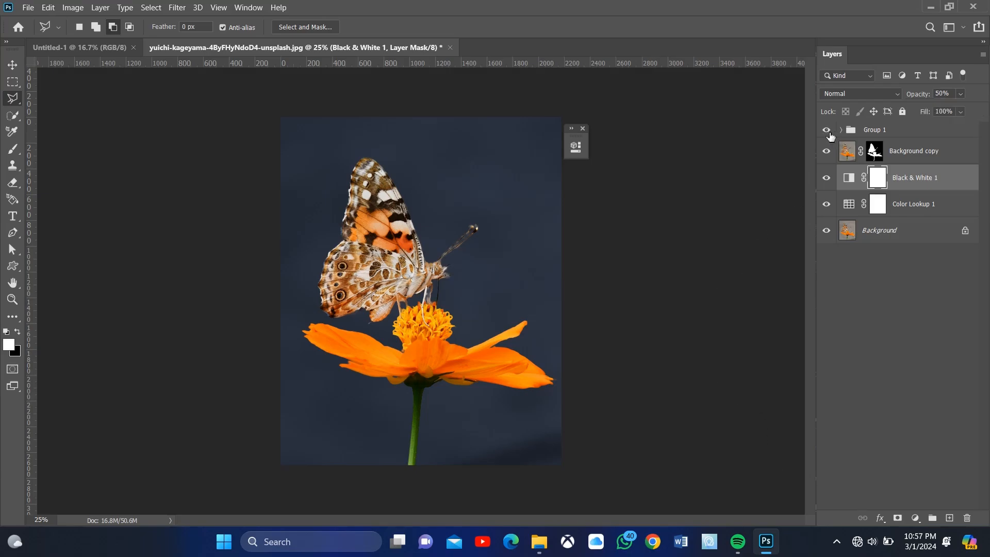
click(841, 130)
right_click(909, 149)
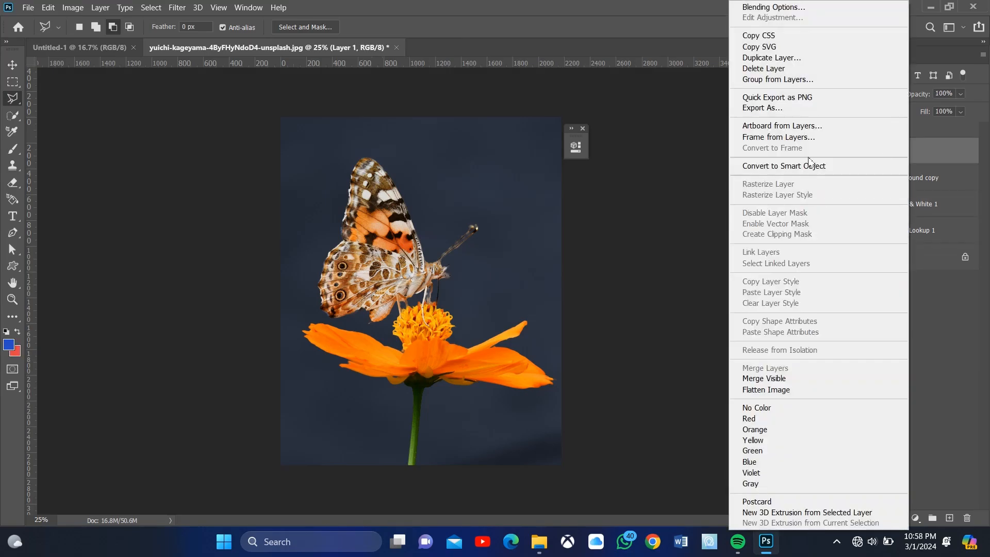
click(808, 166)
Duplicate the butterfly smart object and set the copy's blend mode to Linear Dodge (Add)
key(ctrl+j)
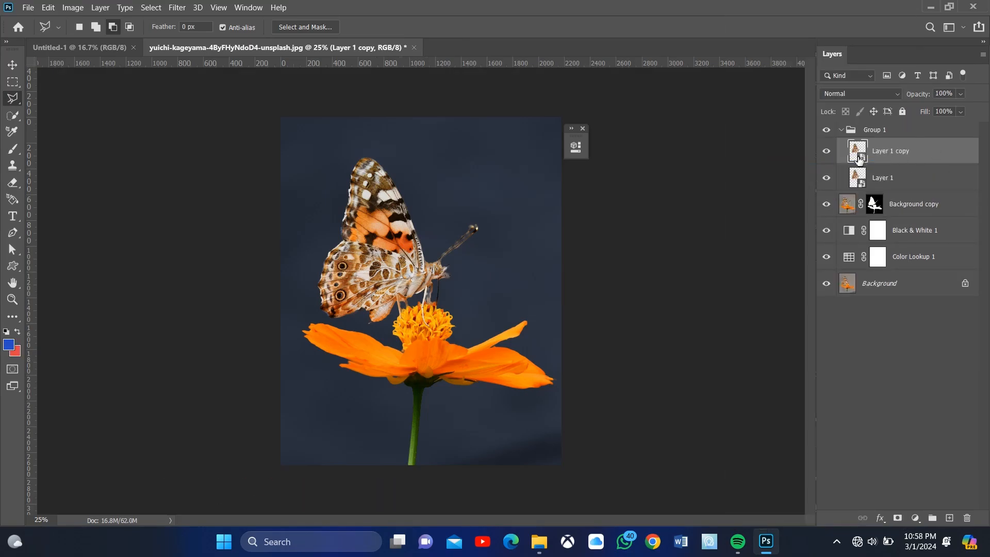
click(857, 94)
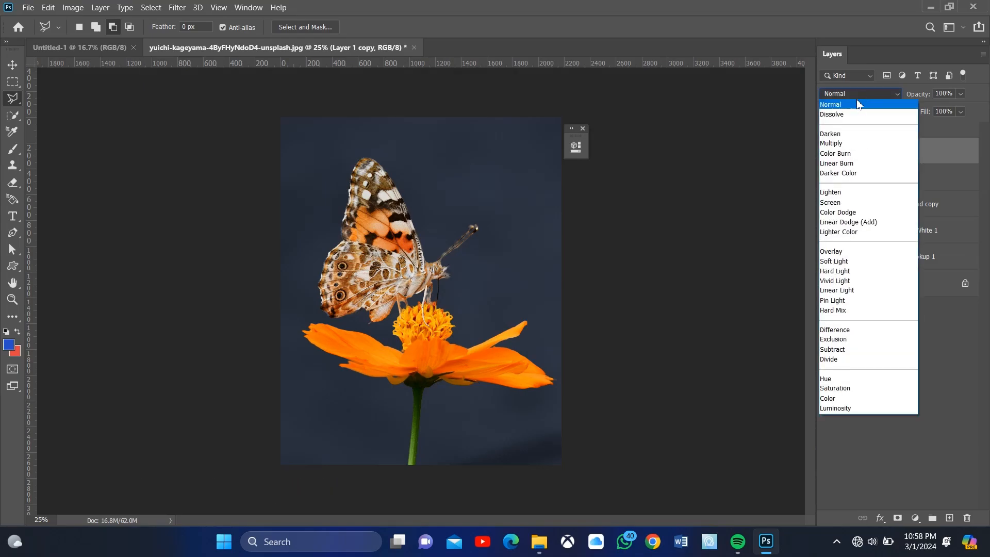
click(856, 223)
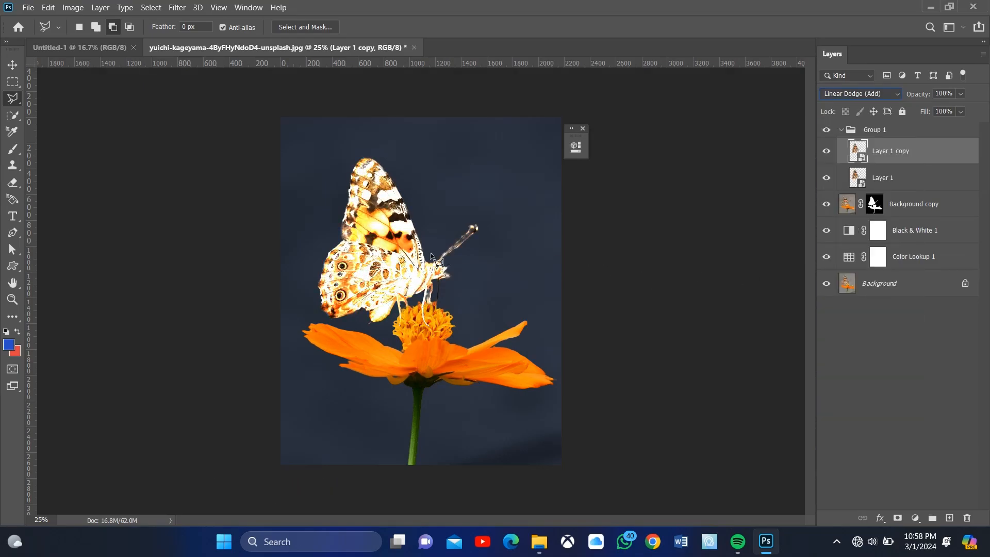
Apply a Gaussian Blur with a 5-pixel radius to the Linear Dodge butterfly copy
click(177, 7)
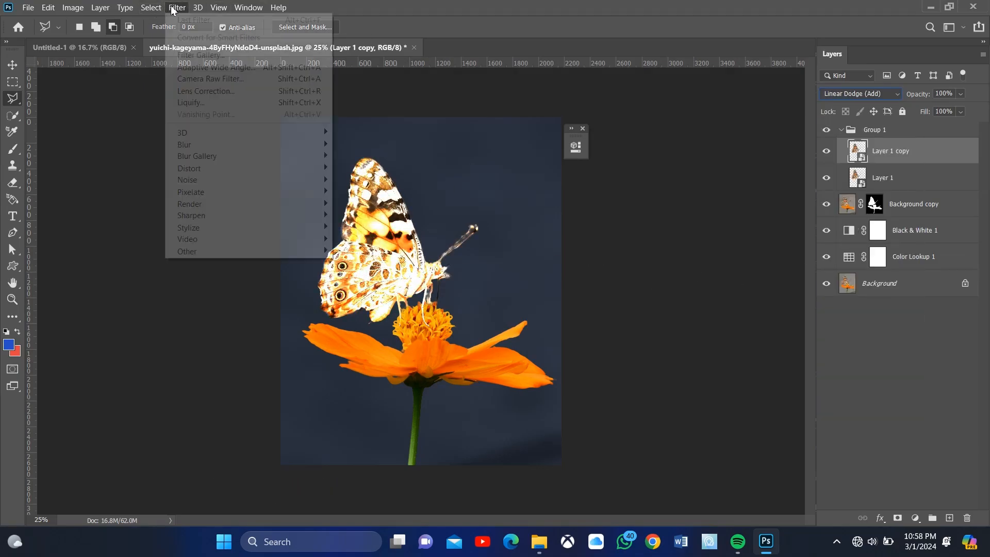
mouse_move(288, 145)
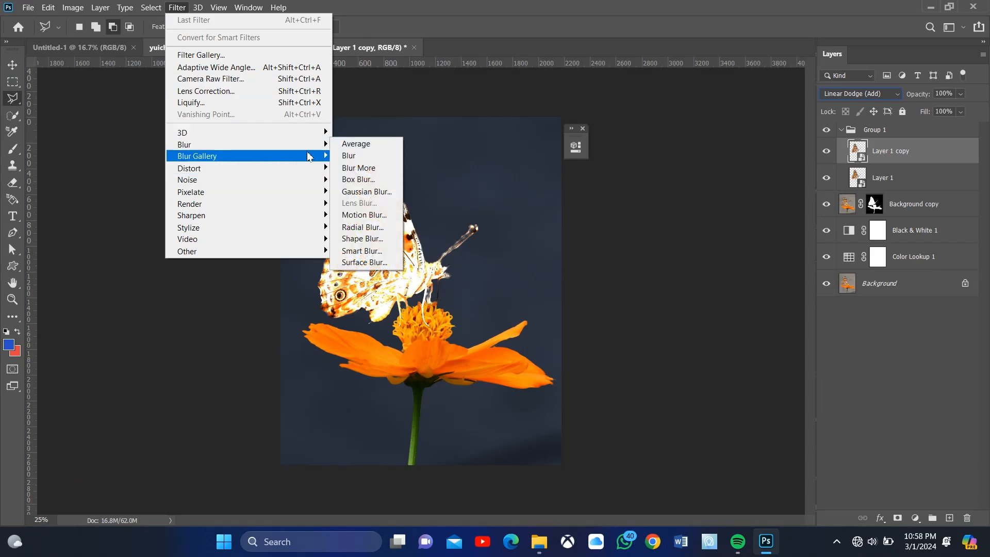
click(361, 193)
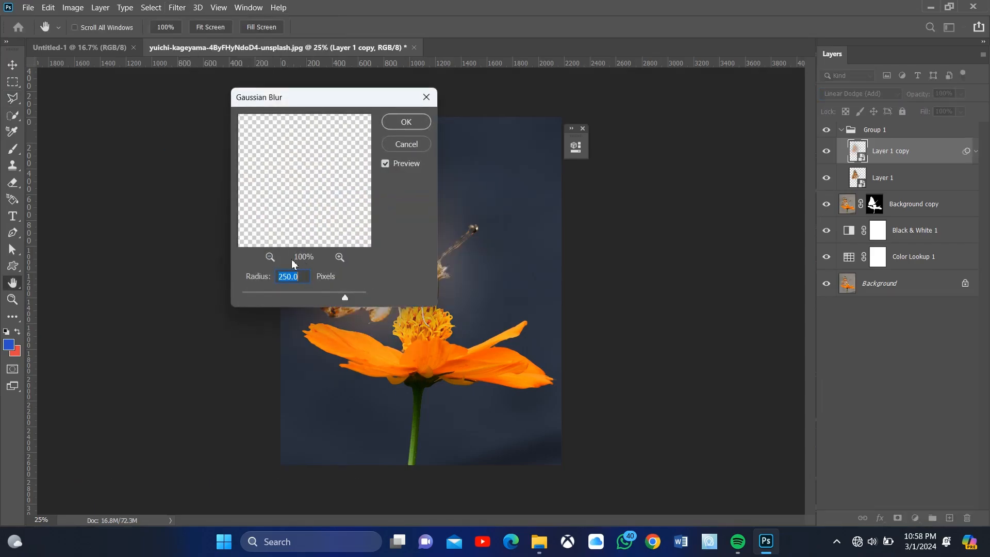
text(5)
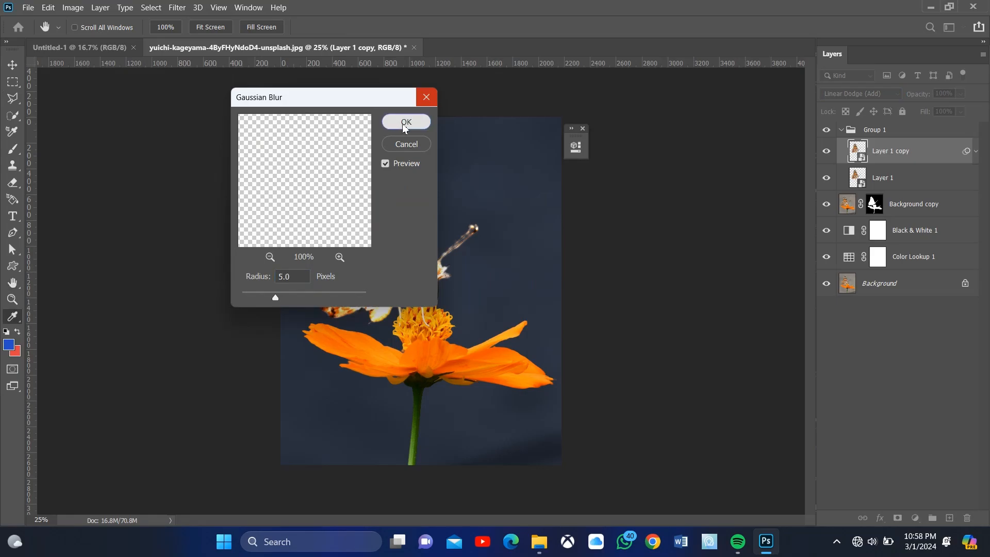
click(406, 124)
Duplicate the blurred butterfly layer and set the new copy's Gaussian Blur radius to 100 pixels
key(ctrl+j)
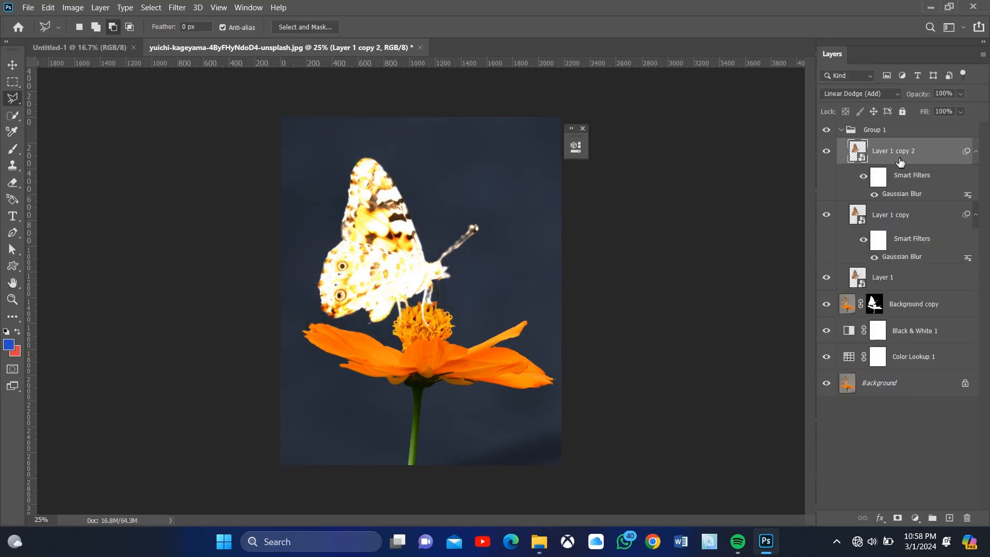
double_click(902, 194)
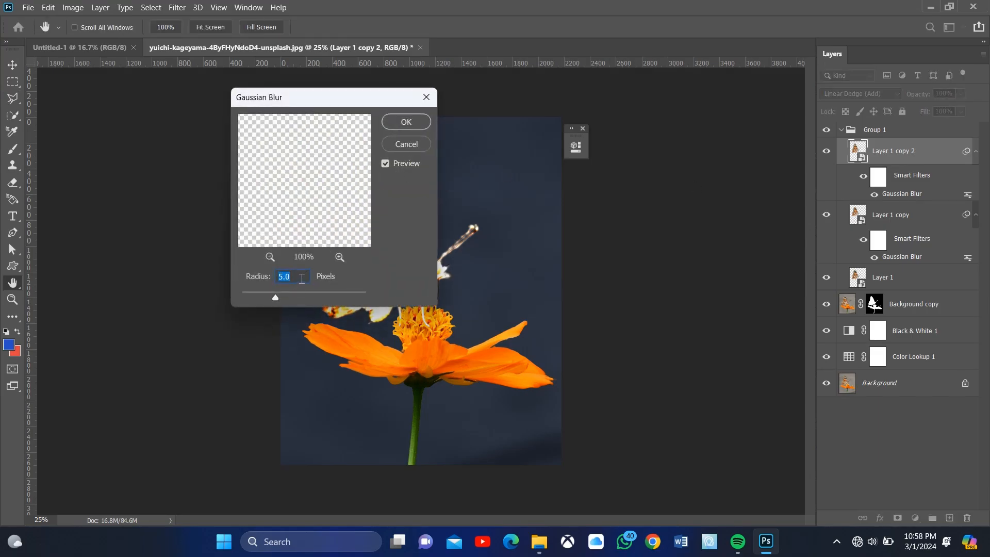
text(100)
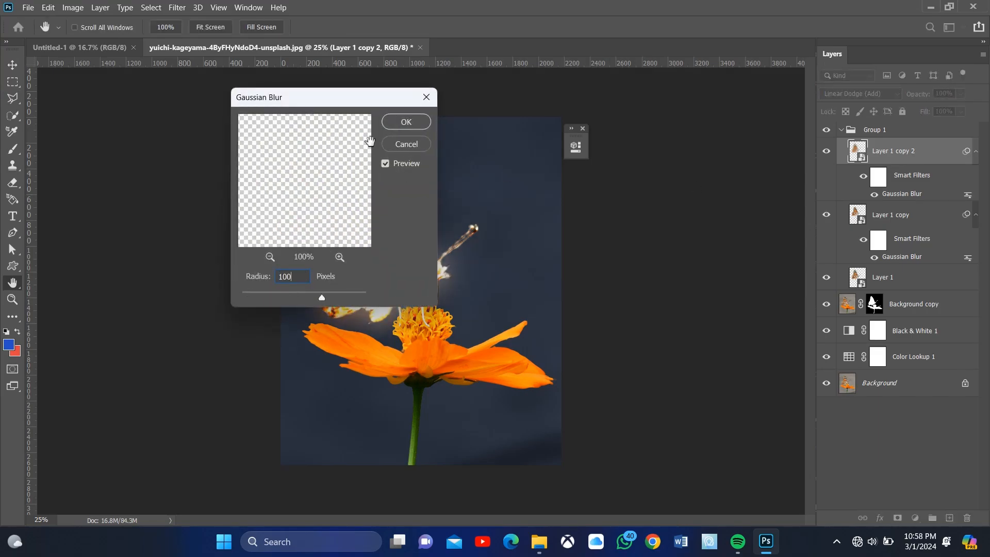
click(406, 122)
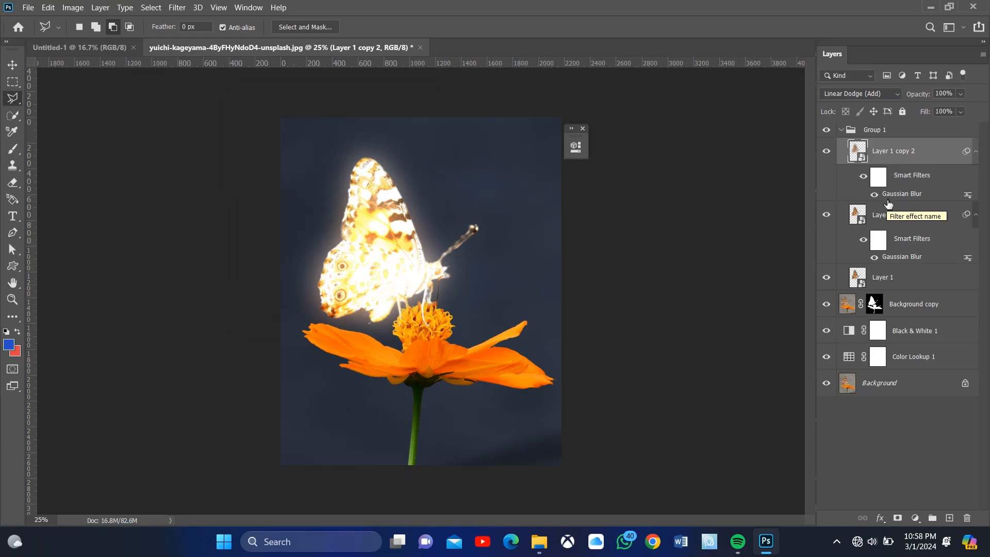
Duplicate the top blurred butterfly layer and set the new copy's Gaussian Blur radius to 200 pixels
key(ctrl+j)
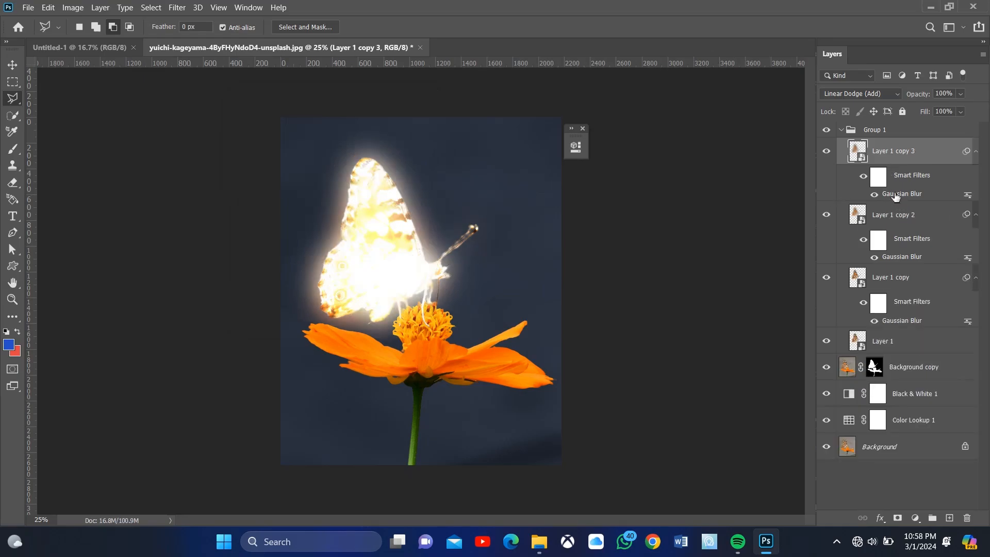
double_click(895, 198)
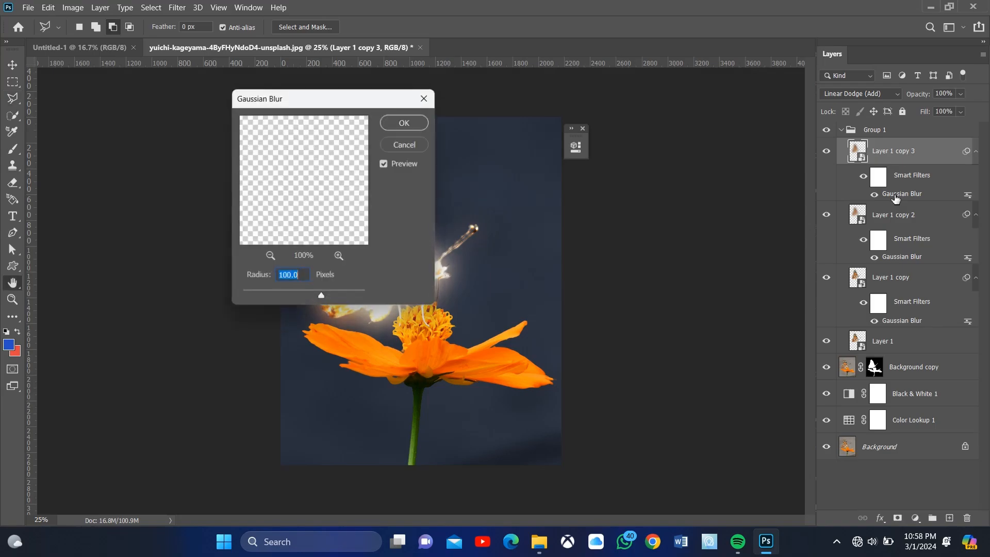
text(200)
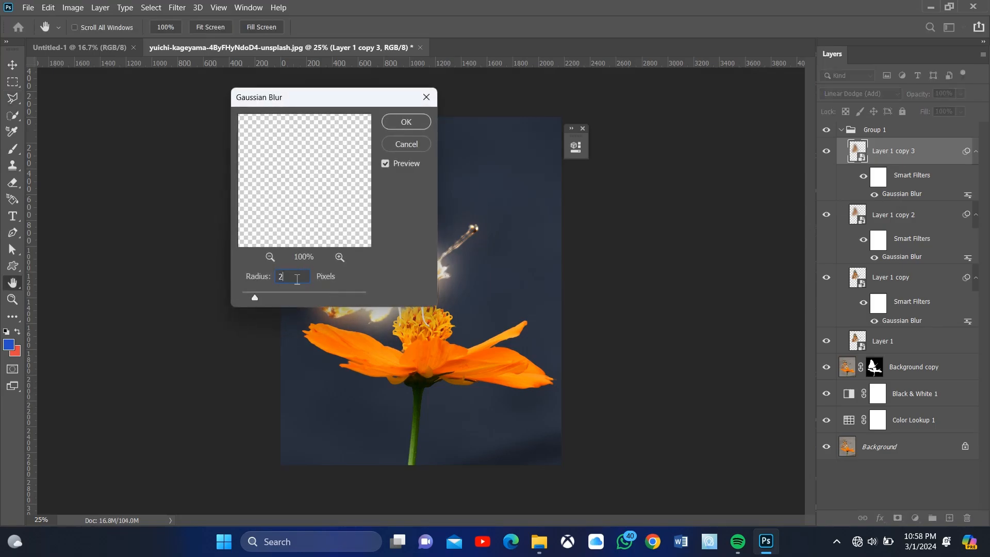
click(405, 122)
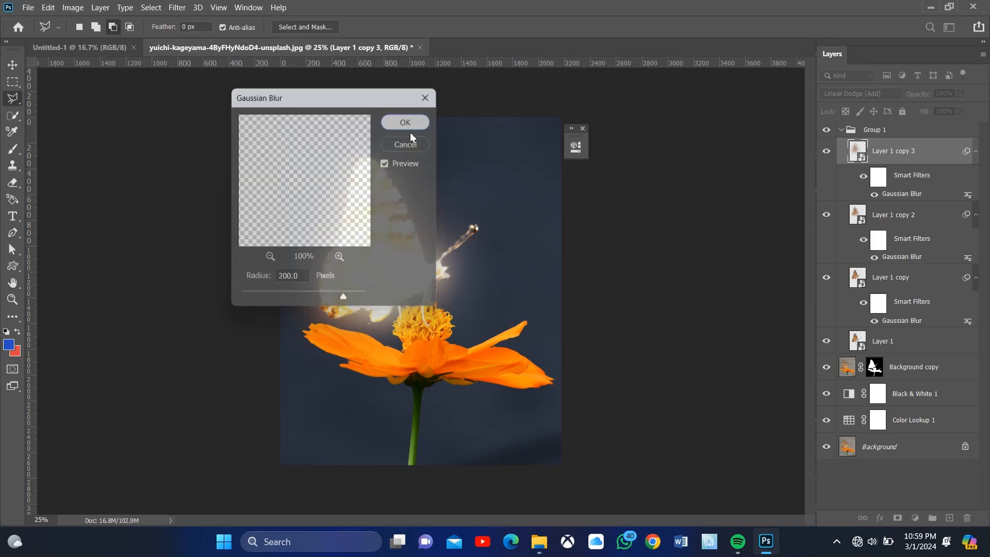
key(l)
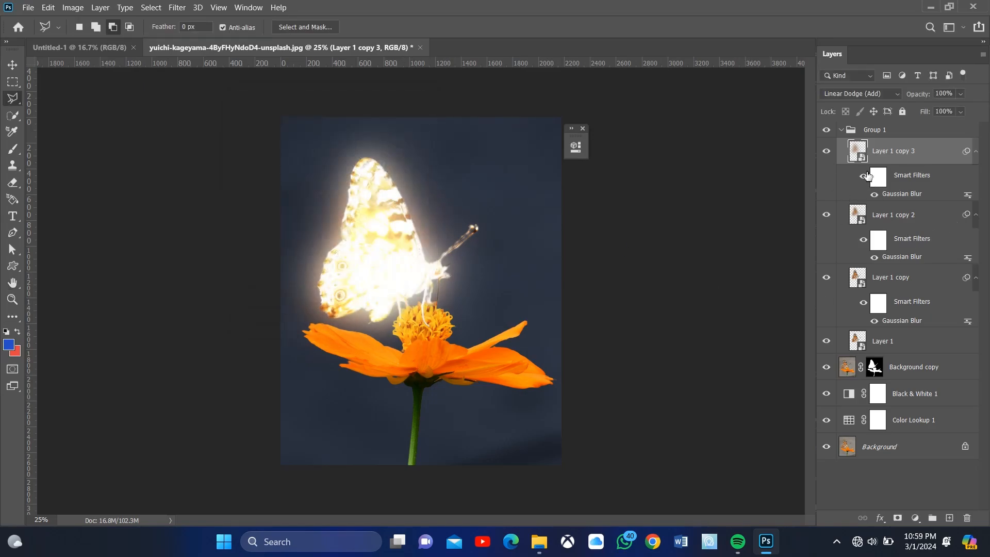
Duplicate the 200-pixel-blur butterfly layer and set the new copy's Gaussian Blur radius to 450 pixels
key(ctrl+j)
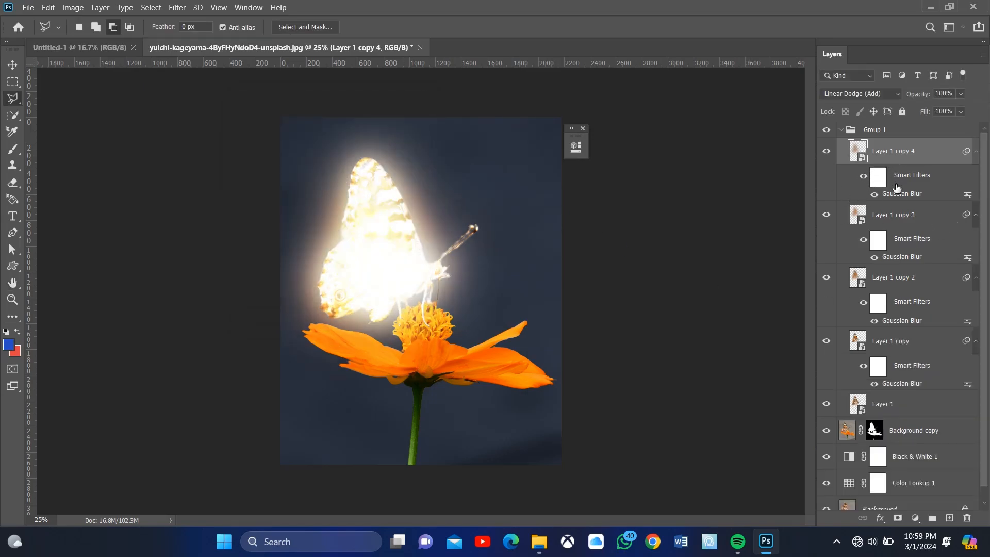
key(ctrl+alt+f)
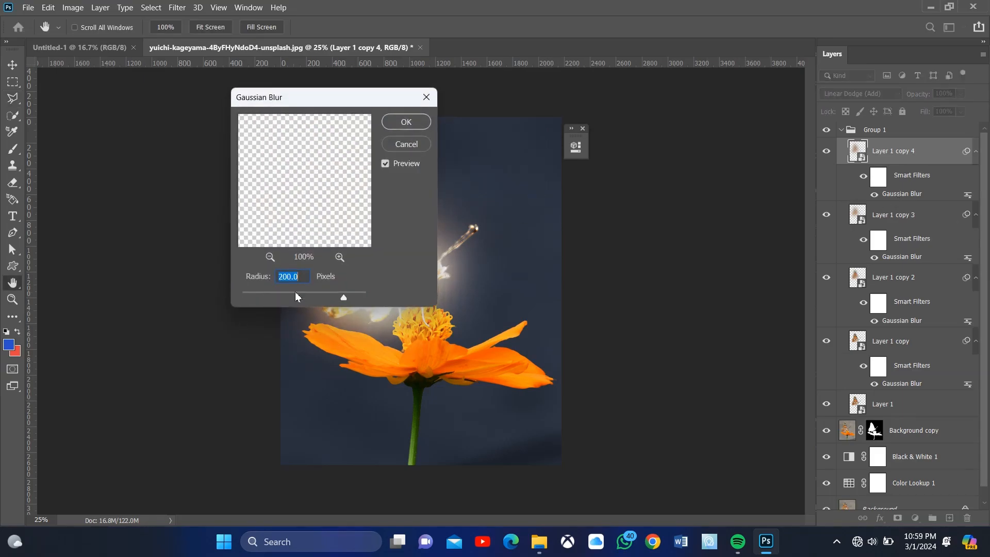
text(450)
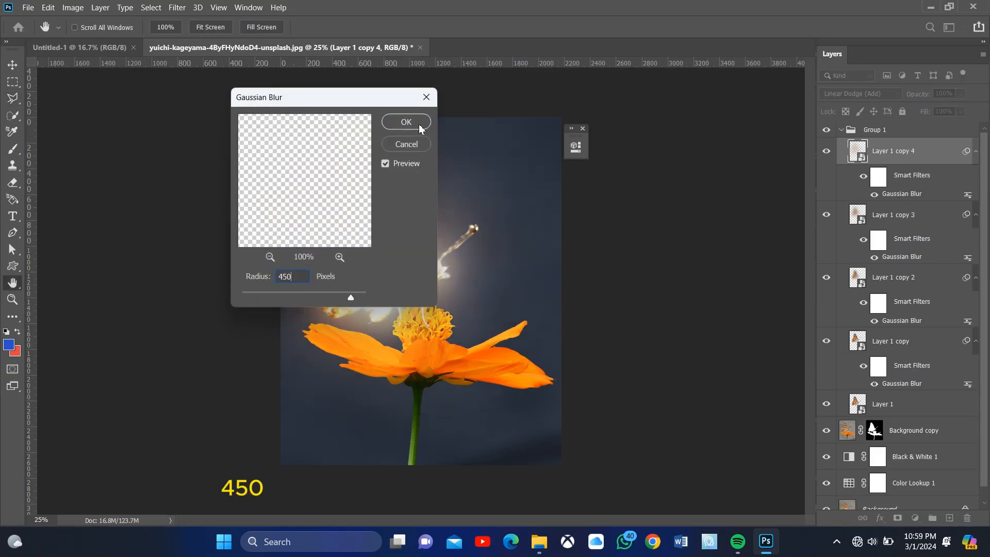
click(416, 123)
key(l)
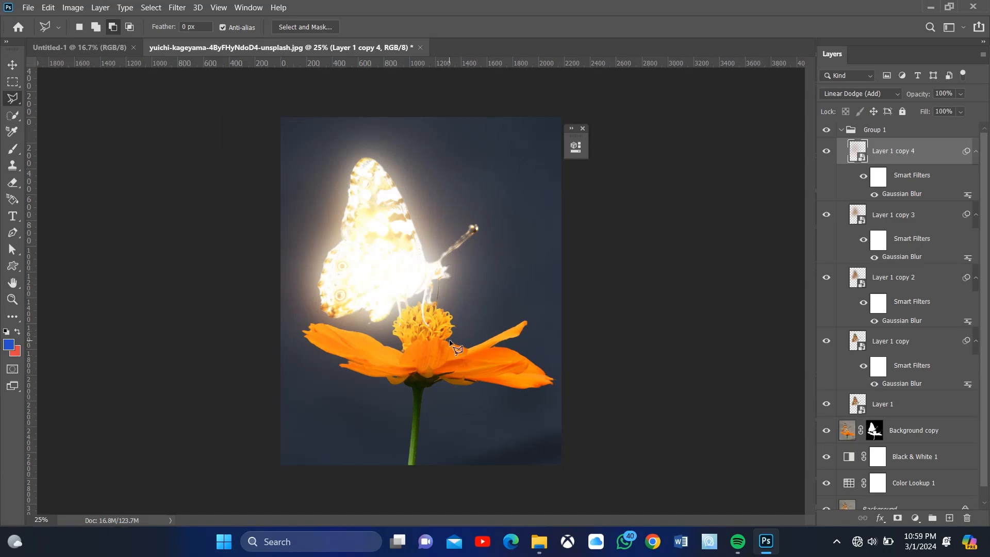
Set the Gaussian Blur radius of the Layer 1 copy 2 smart filter to 50 pixels
click(899, 321)
double_click(899, 322)
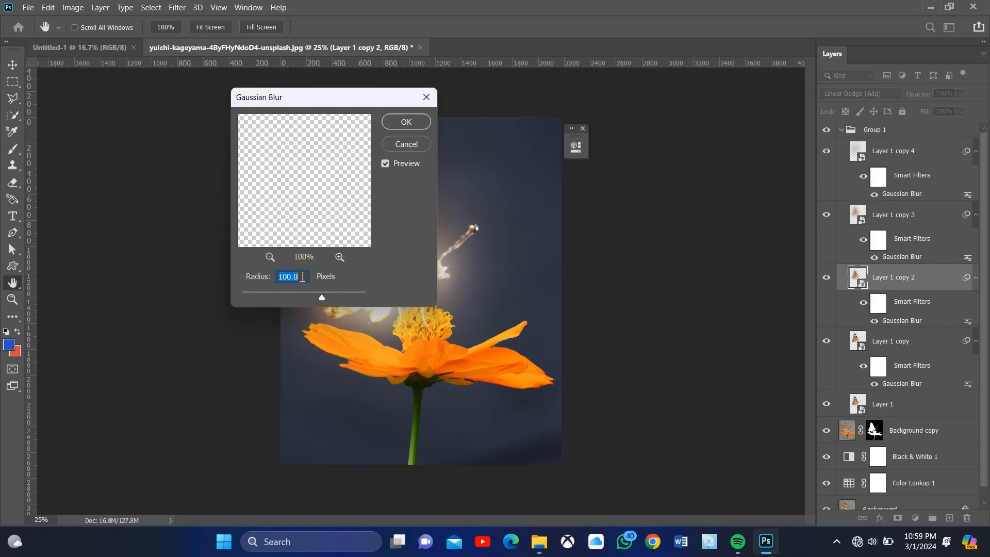
text(16)
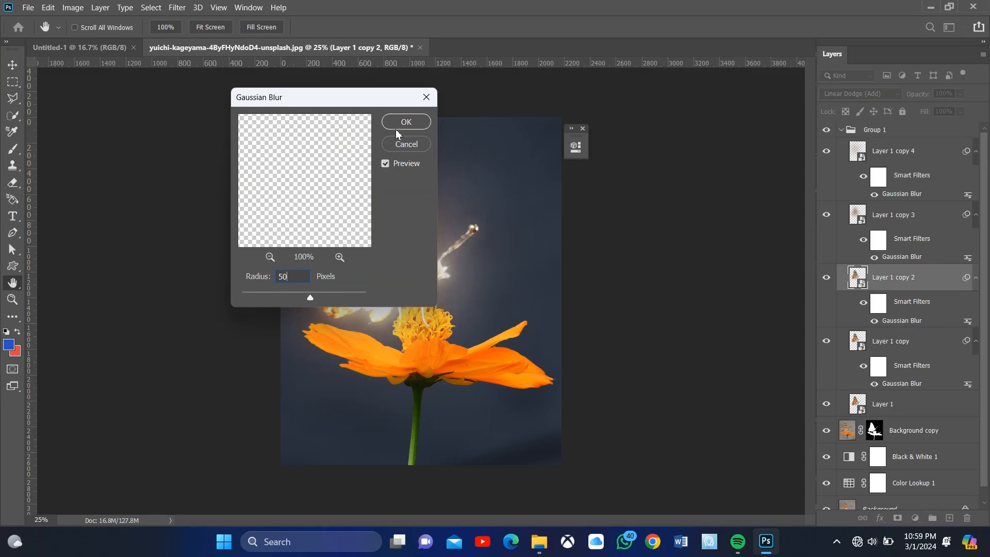
click(406, 121)
Collapse the butterfly group and compare the image with the group hidden and shown
click(854, 133)
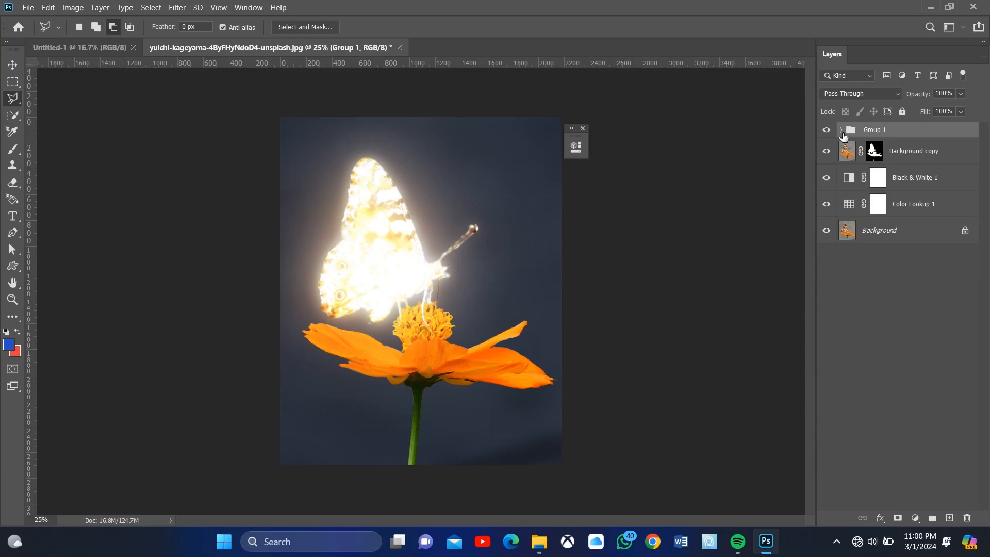
click(827, 131)
click(827, 130)
Add a Hue/Saturation adjustment layer above the butterfly group and clip it to the group
click(916, 517)
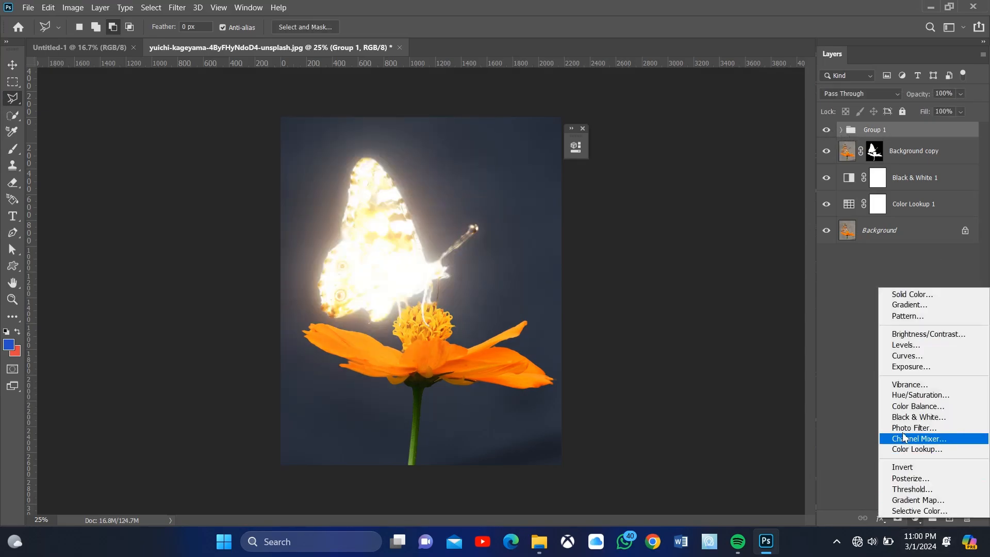
click(905, 395)
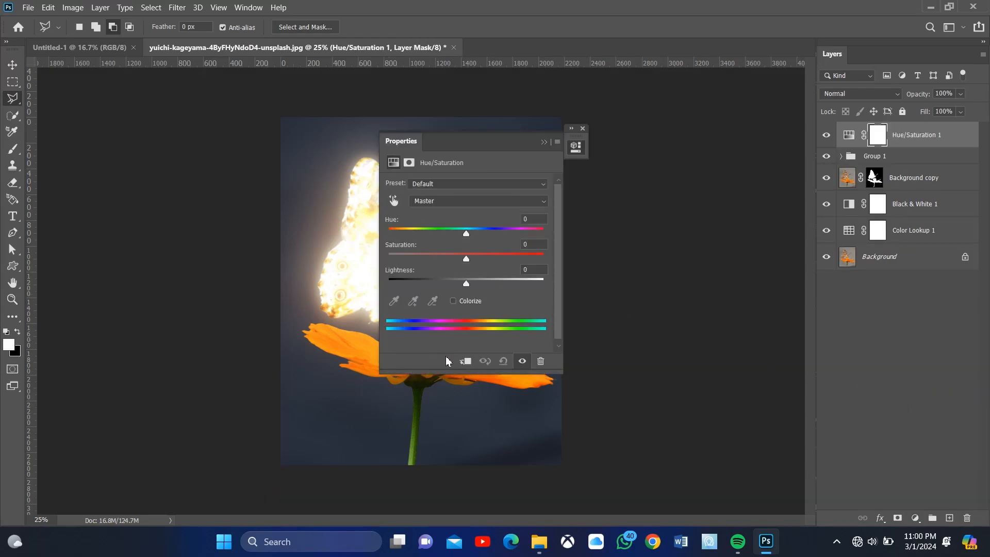
click(466, 361)
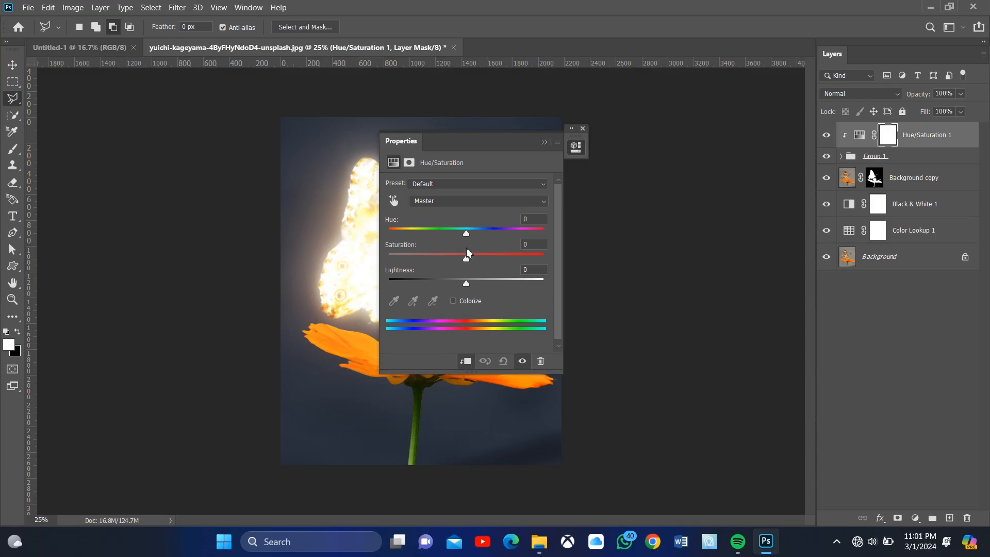
Colorize the butterfly glow in the Hue/Saturation adjustment with Hue 50 and Saturation 95
drag(490, 153, 700, 137)
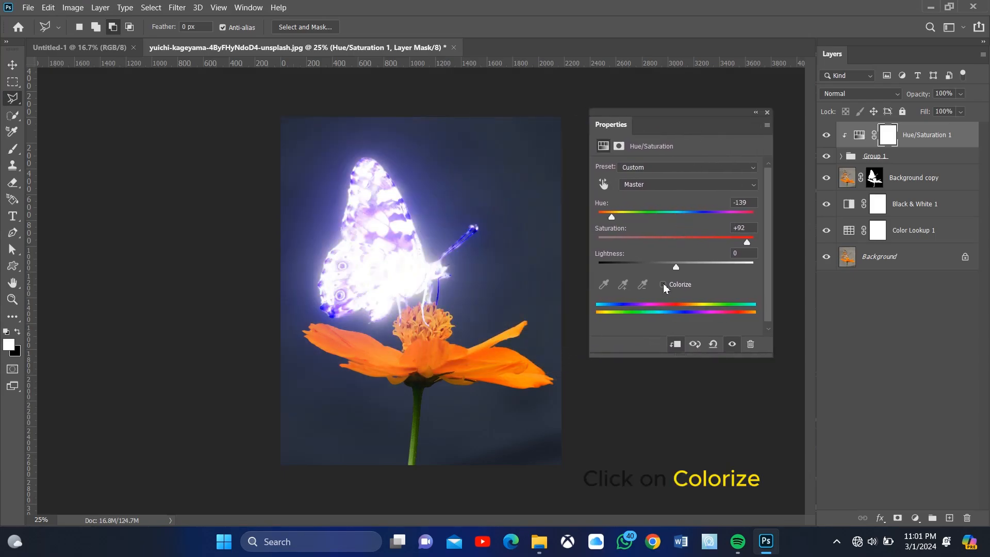
click(664, 285)
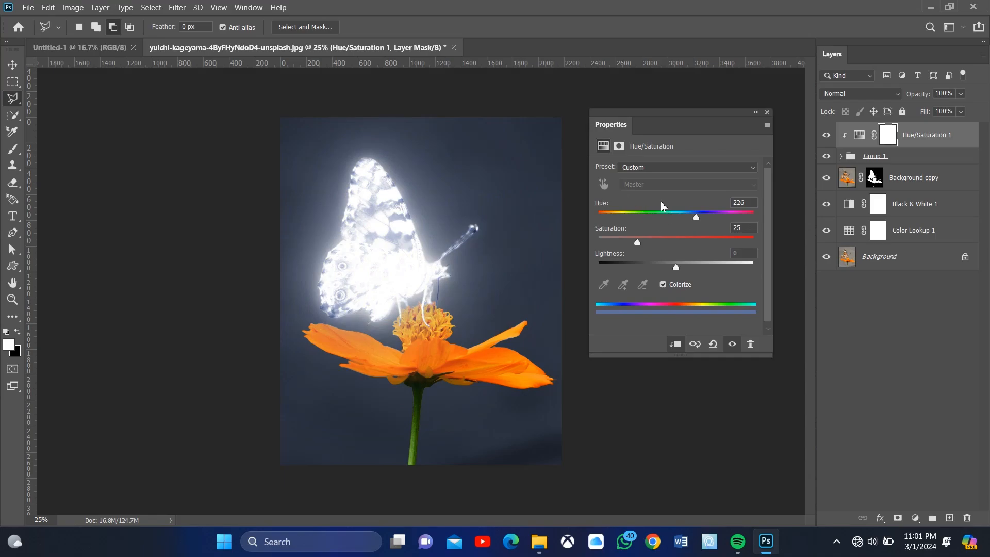
drag(696, 217, 749, 255)
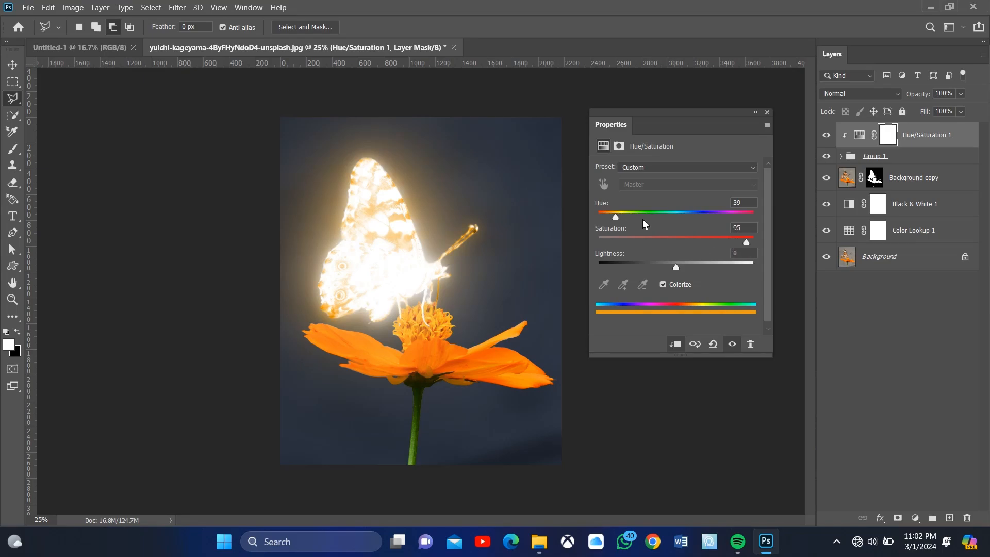
drag(616, 217, 620, 219)
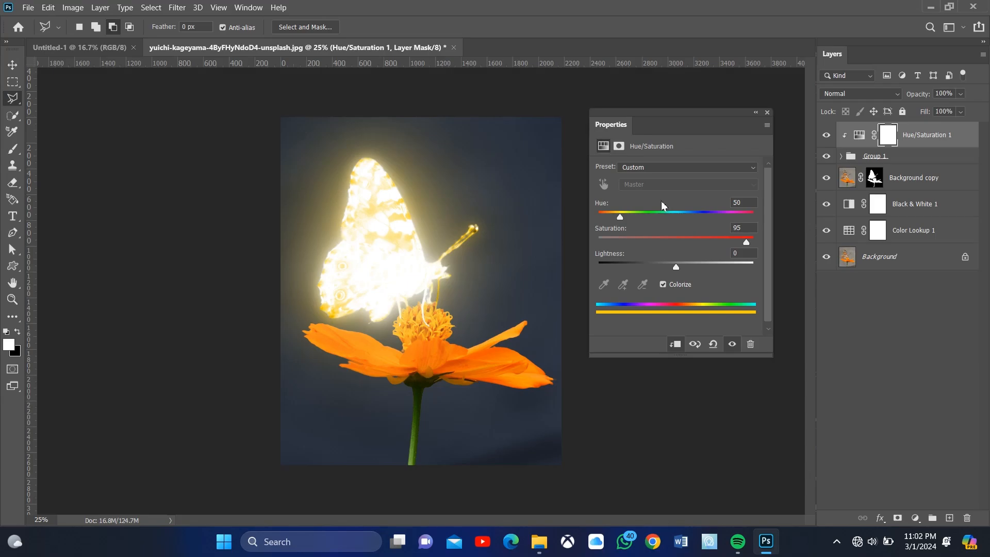
click(756, 113)
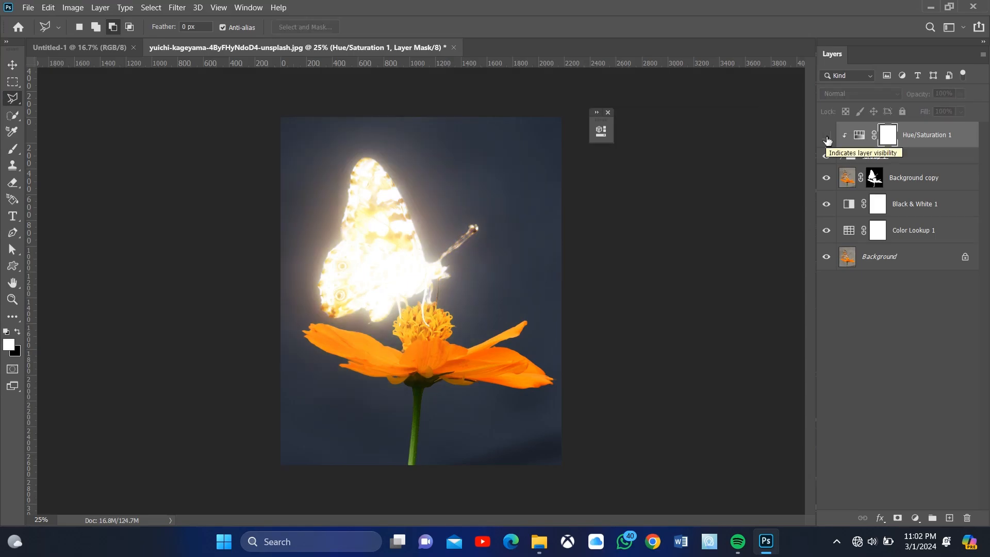
Add a Curves adjustment clipped to the Background copy layer and bend its RGB curve down to darken the flower
click(911, 181)
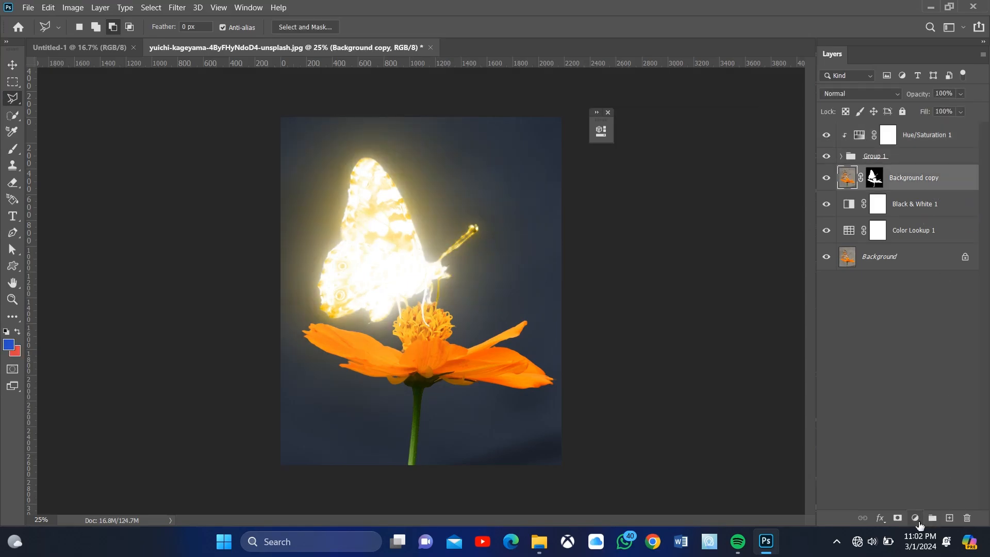
click(915, 518)
click(907, 357)
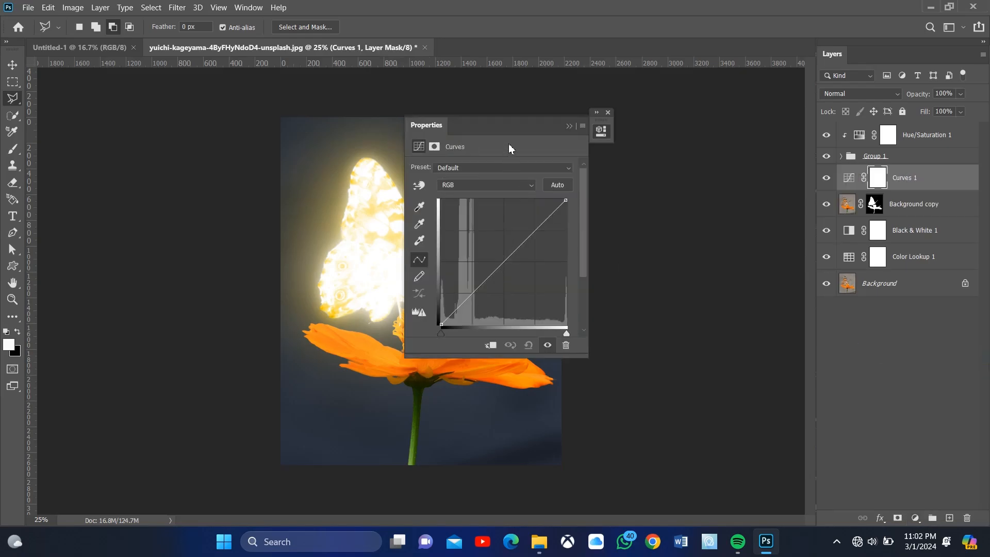
drag(552, 127, 701, 103)
click(639, 320)
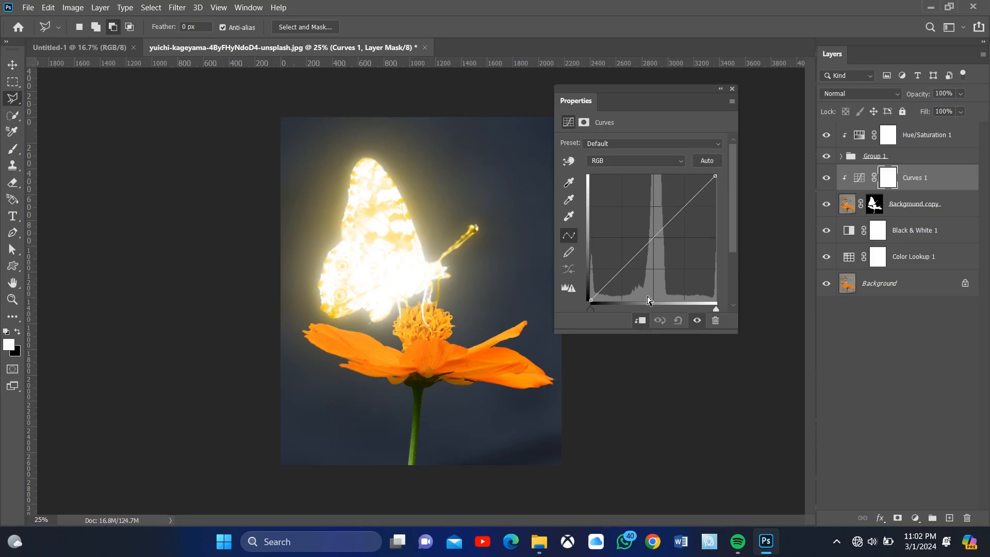
drag(632, 257, 673, 267)
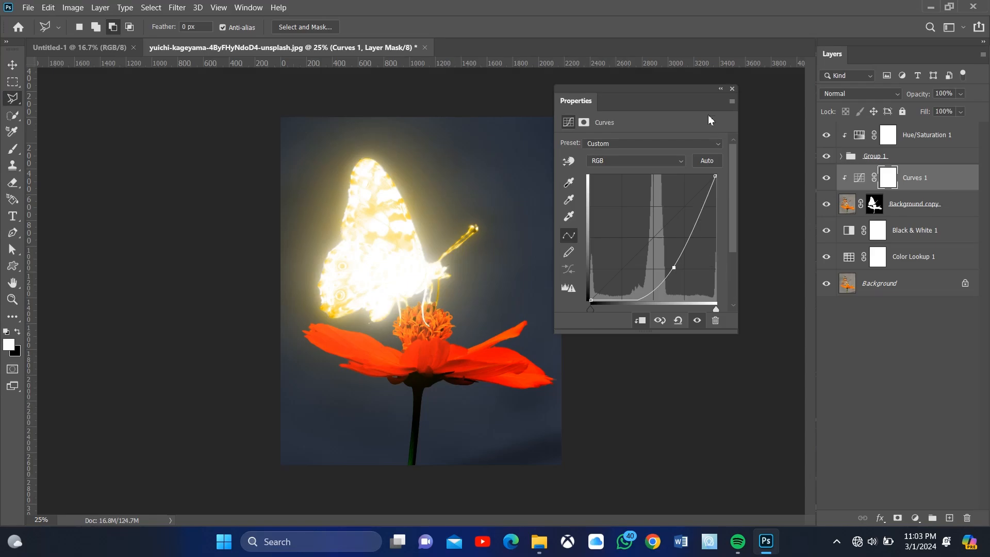
click(732, 89)
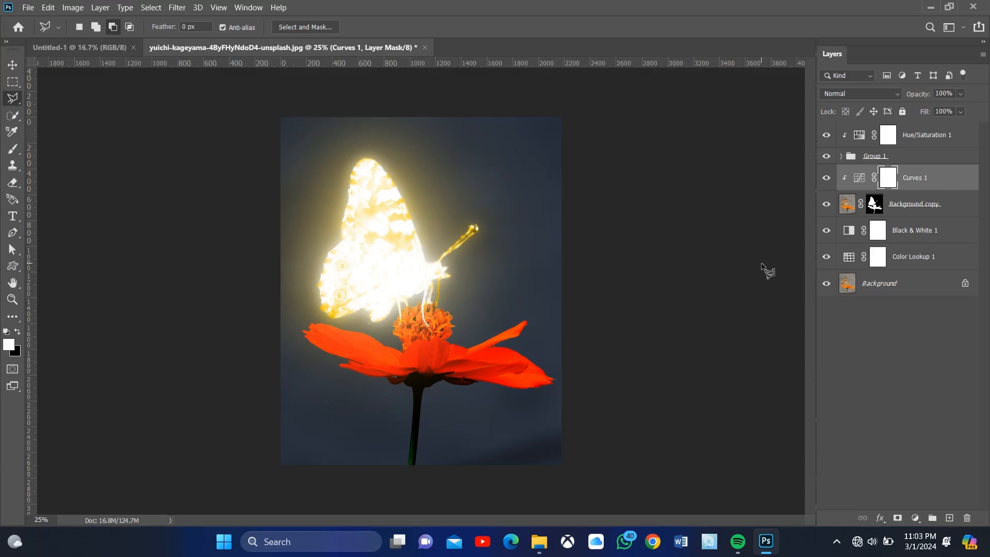
Choose the Brush tool with a soft round tip and set its flow to 30%
click(12, 148)
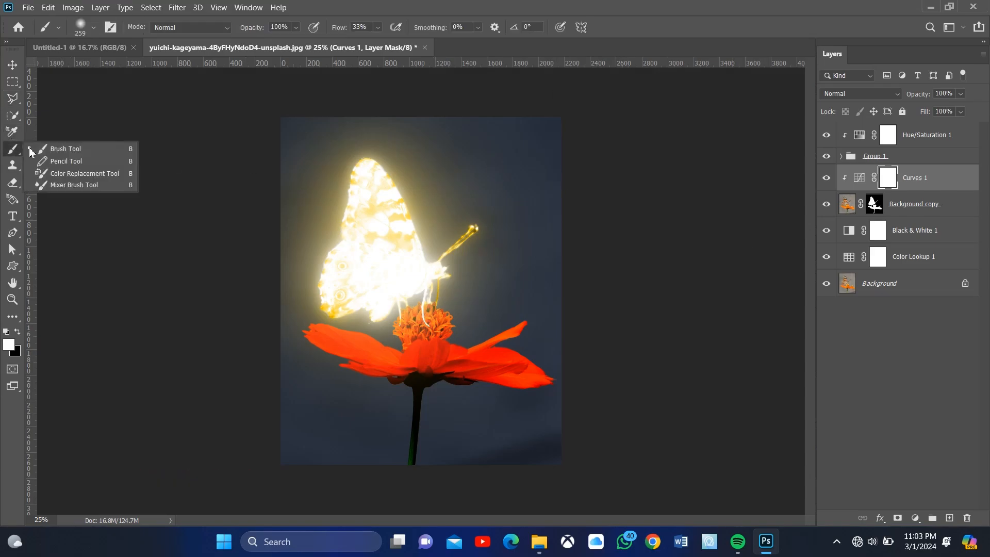
click(54, 148)
click(93, 28)
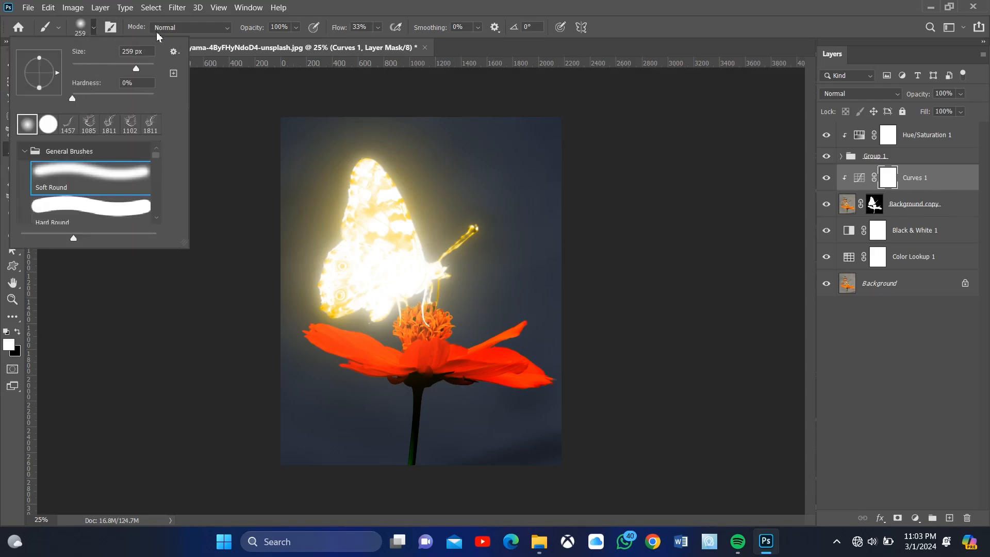
click(296, 28)
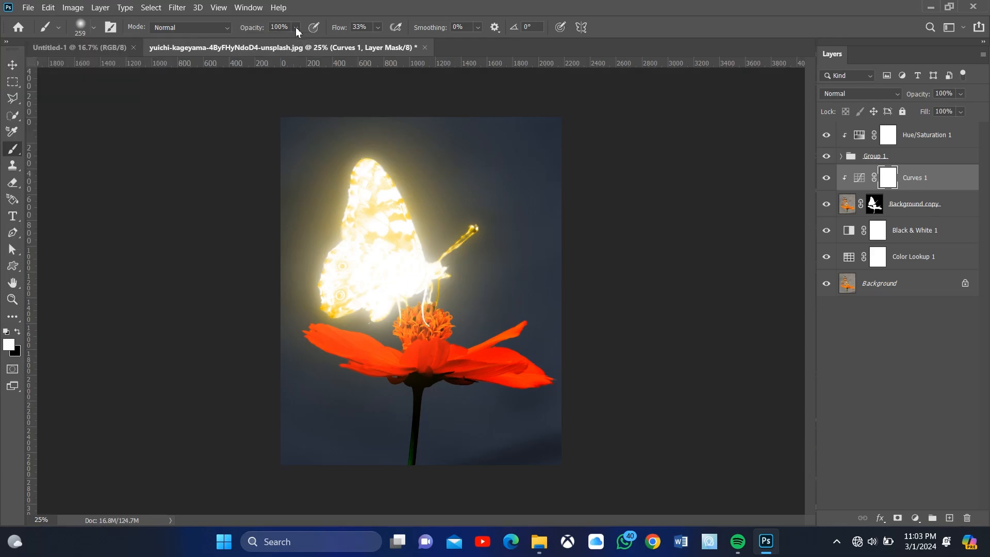
click(379, 28)
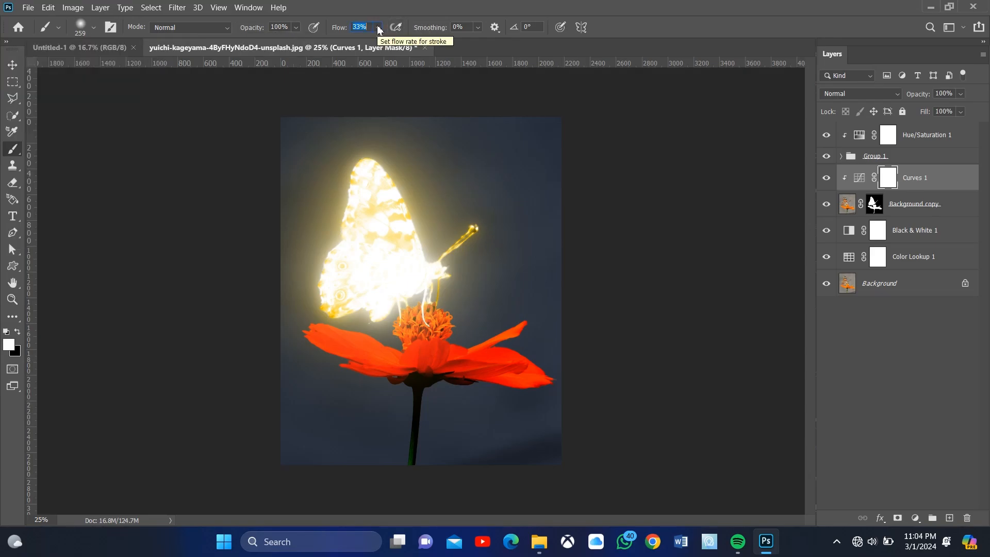
text(30)
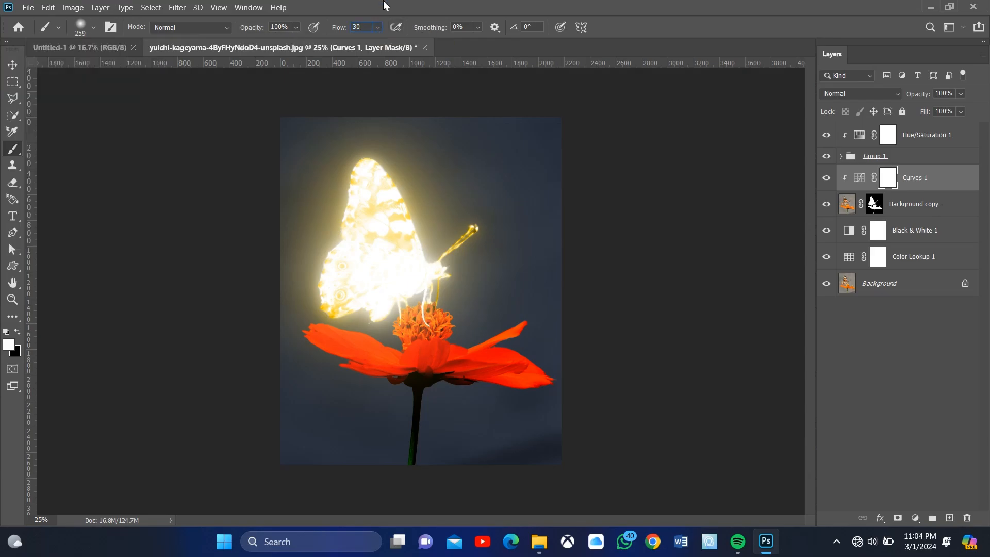
key(Return)
Paint black on the Curves mask over the flower's center and inner petals, and compare with the adjustment hidden and shown
click(18, 332)
click(9, 344)
click(397, 118)
mouse_move(411, 310)
mouse_down()
mouse_move(450, 315)
mouse_move(429, 322)
mouse_up()
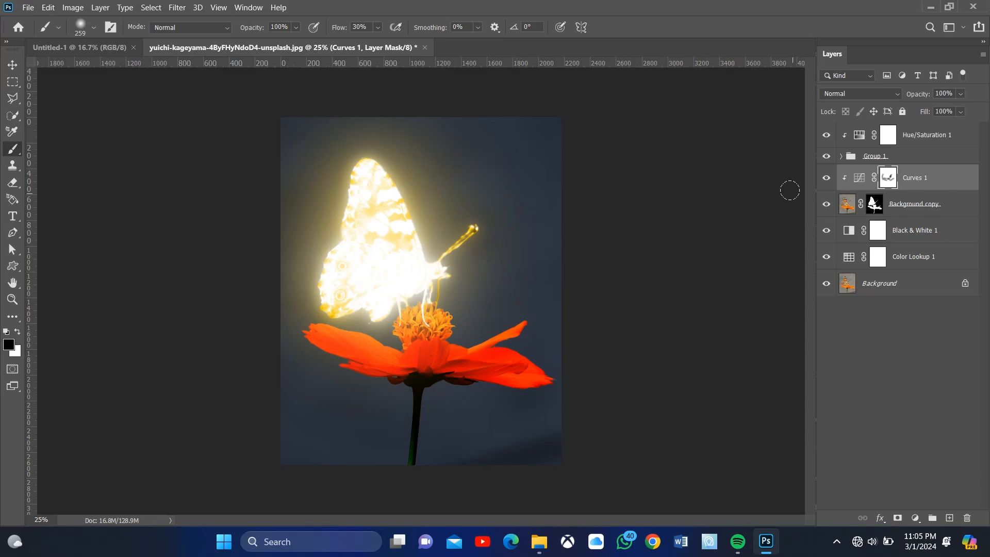
click(827, 181)
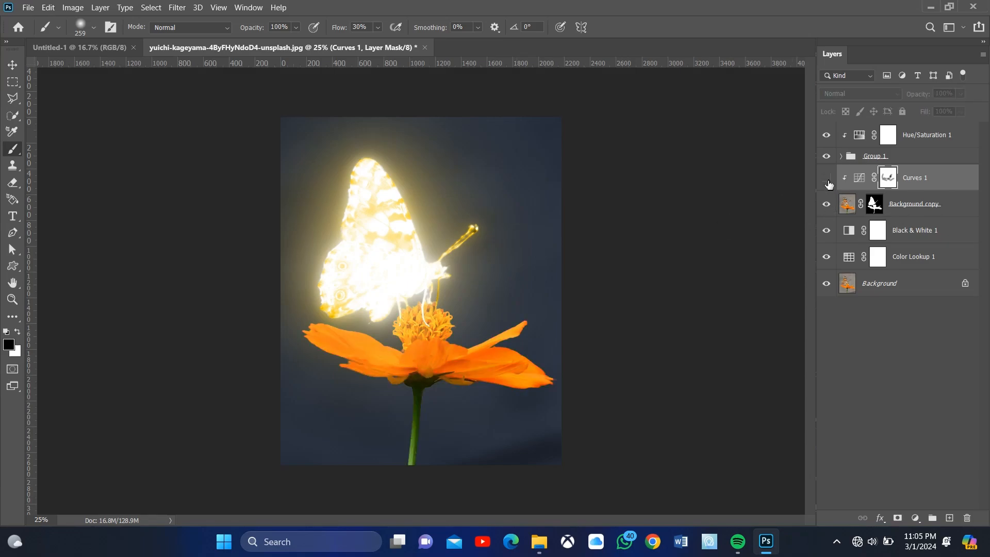
click(826, 180)
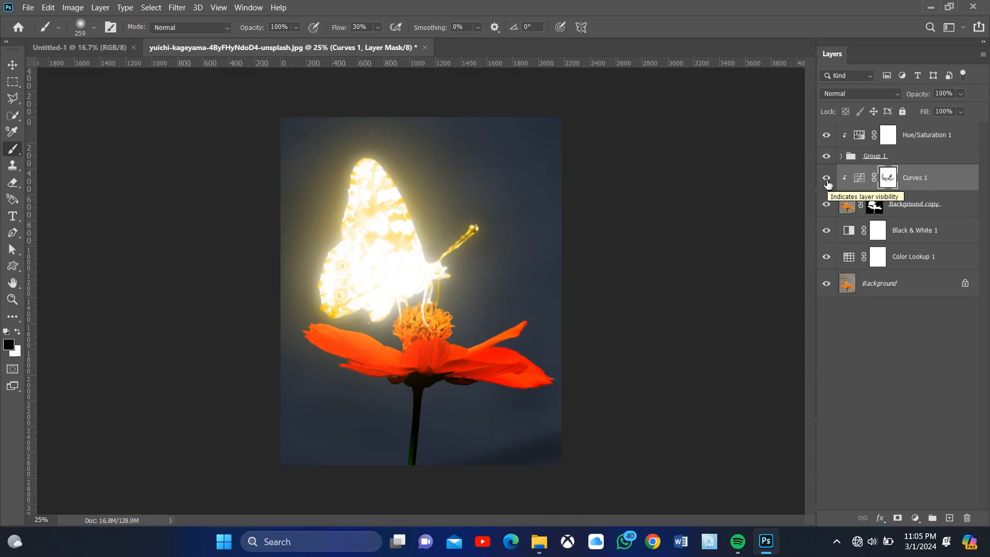
Duplicate the Hue/Saturation adjustment and move the copy below the butterfly group, directly above Curves 1
click(904, 142)
key(ctrl+j)
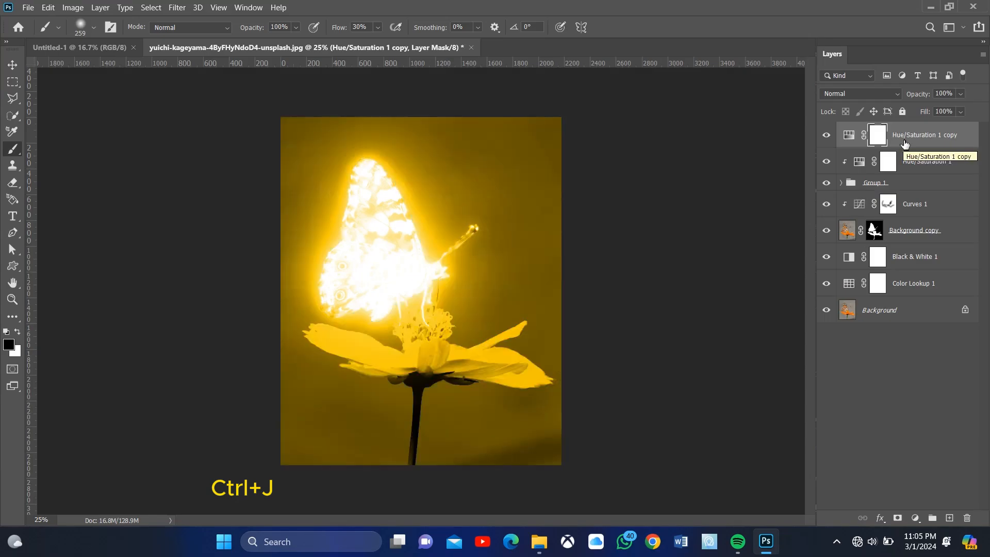
drag(905, 142, 903, 193)
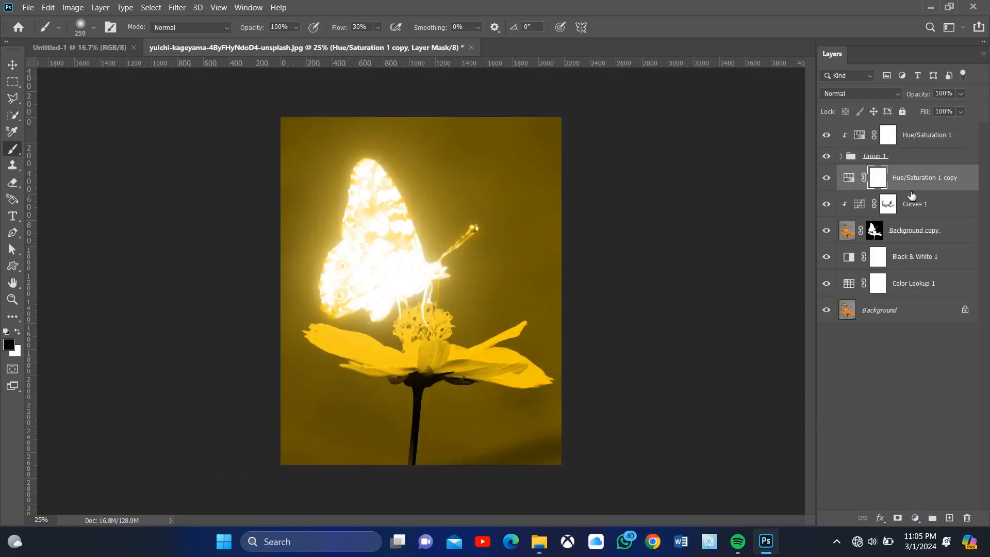
Clip the Hue/Saturation 1 copy adjustment to the flower layers below and invert its mask to black
click(849, 178)
double_click(851, 181)
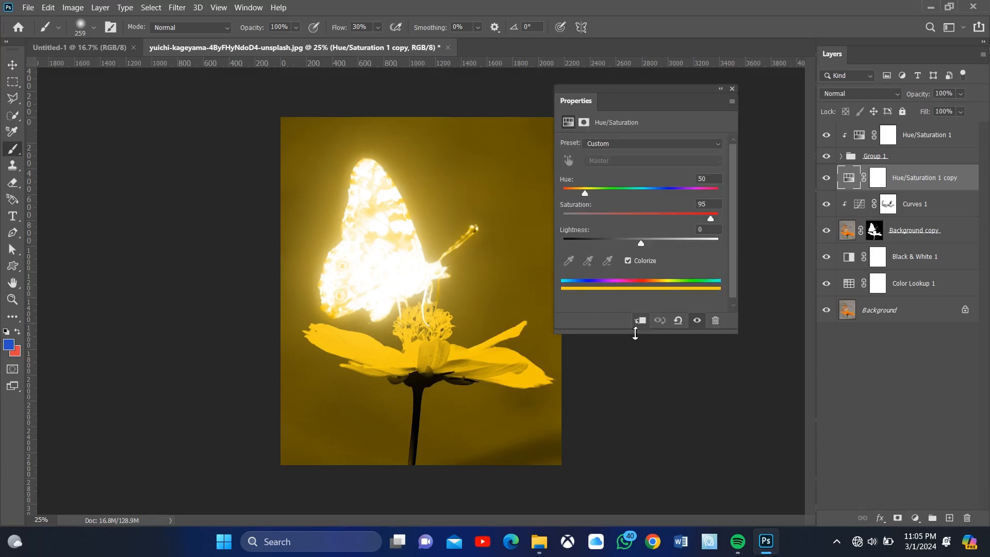
click(640, 320)
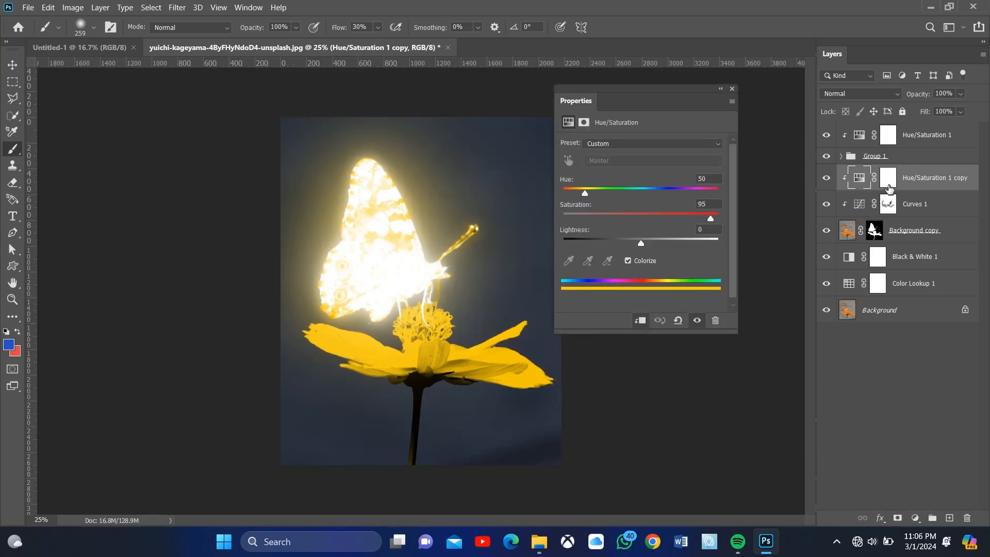
click(887, 178)
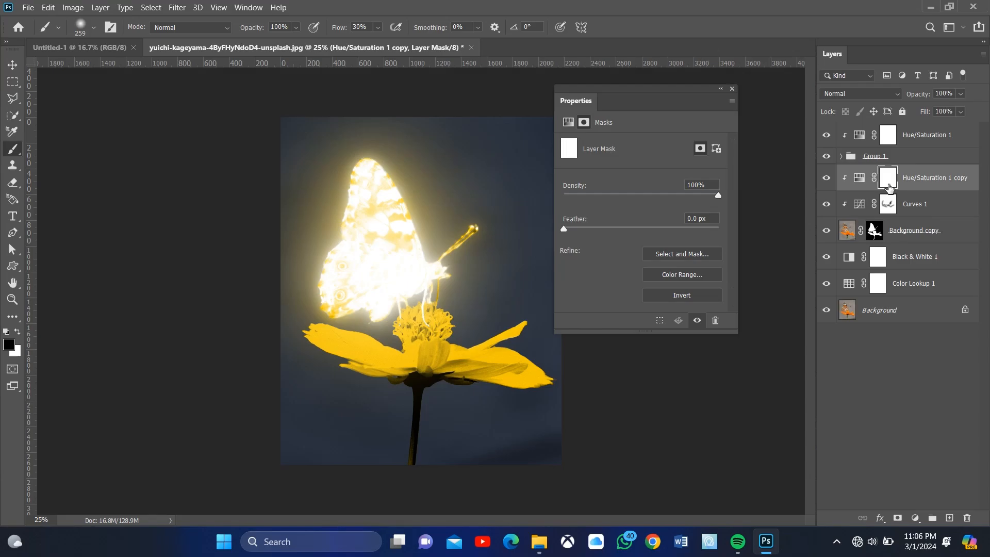
key(ctrl+i)
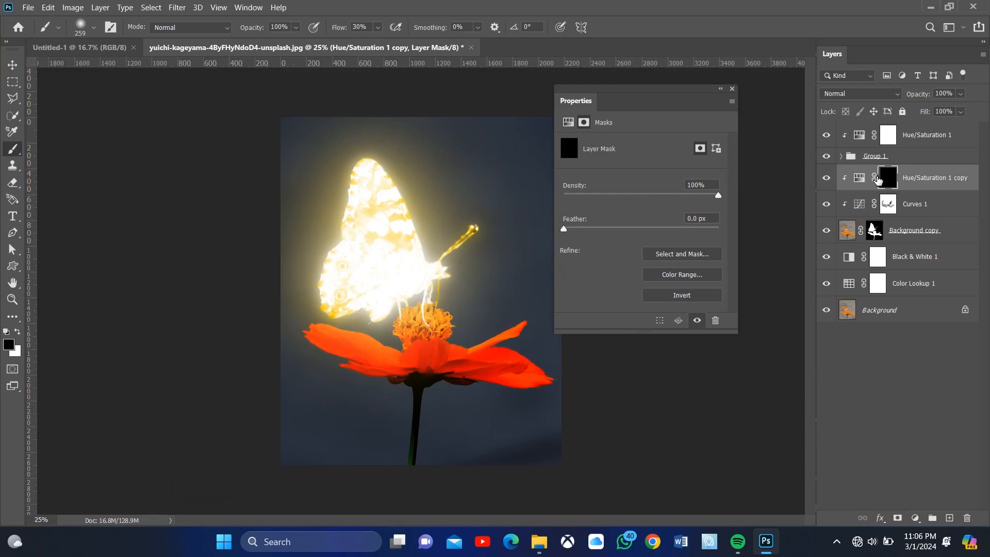
Paint white on the Hue/Saturation 1 copy mask over the petals nearest the butterfly to tint them yellow
click(17, 332)
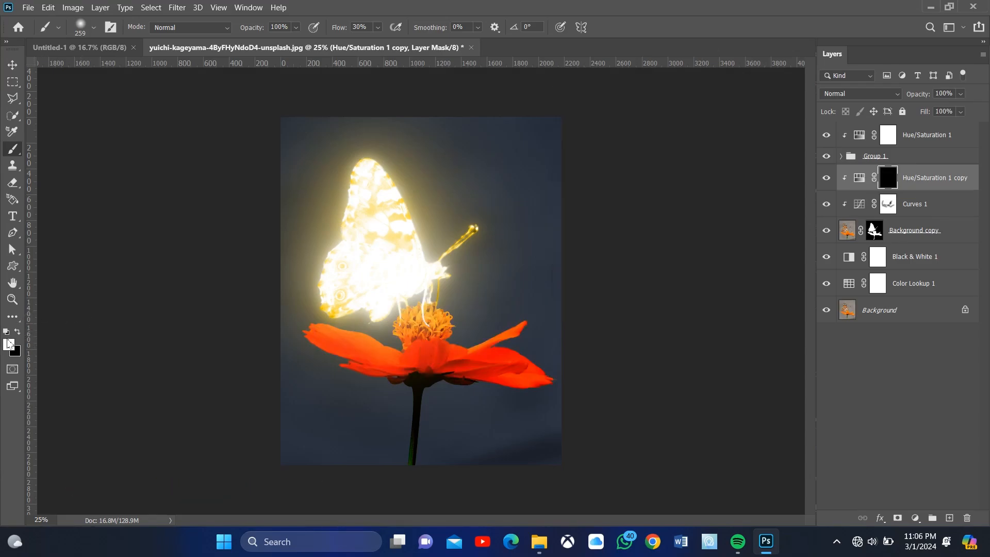
click(9, 344)
click(404, 118)
drag(415, 304, 384, 333)
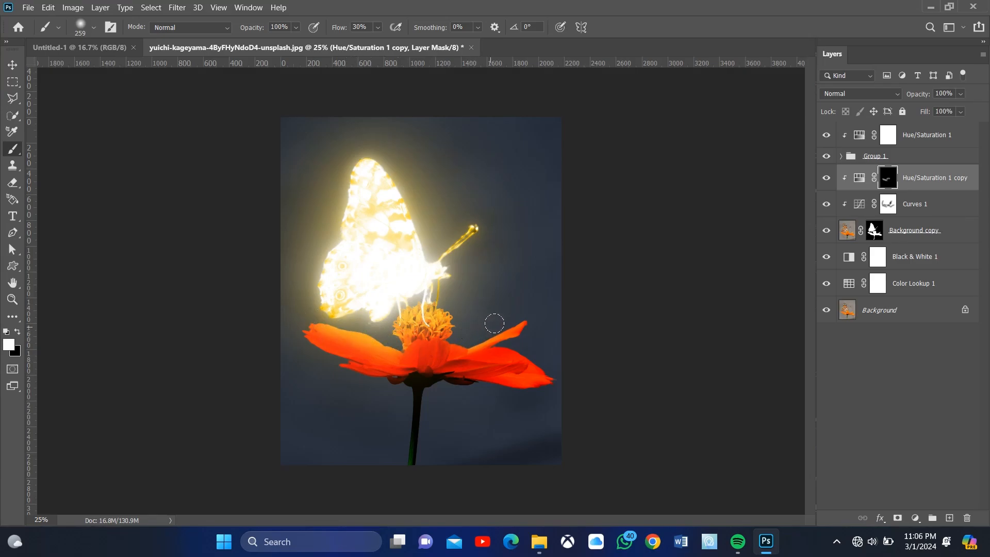
mouse_move(537, 358)
mouse_down()
mouse_move(509, 344)
mouse_move(469, 355)
mouse_up()
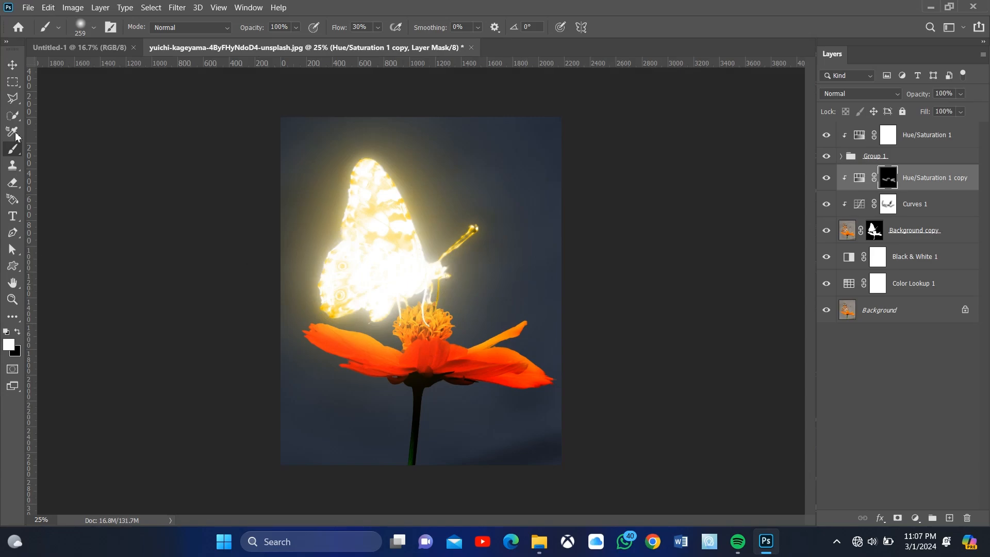
Compare the flower with Hue/Saturation 1 copy hidden and shown, and lower that layer's opacity to about 82%
click(12, 64)
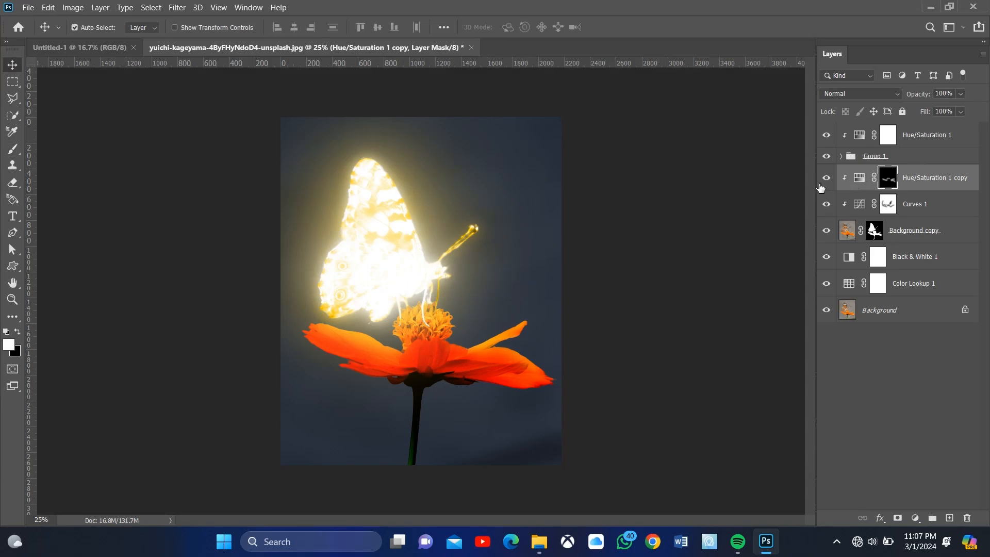
click(827, 177)
click(827, 177)
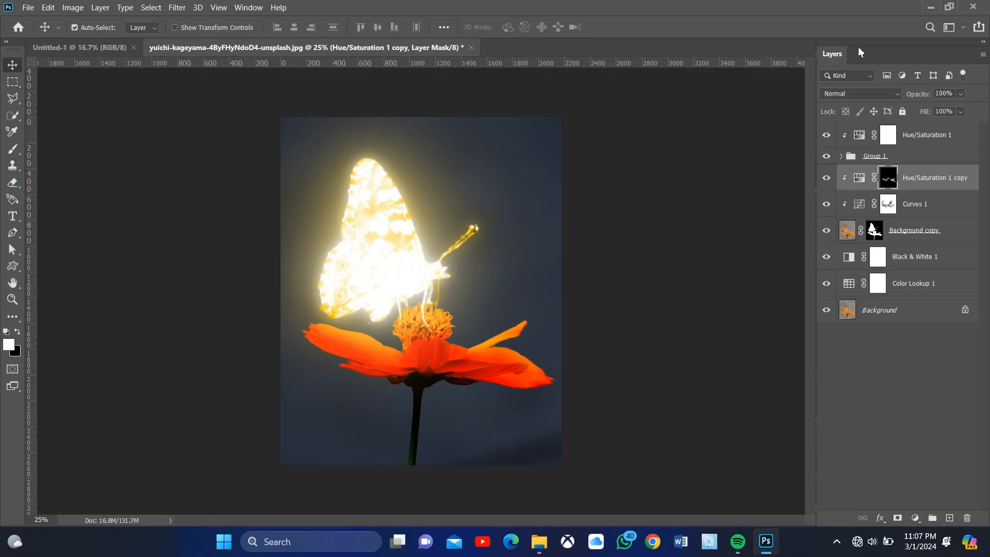
click(960, 94)
mouse_move(952, 110)
mouse_down()
mouse_move(928, 111)
mouse_move(967, 113)
mouse_up()
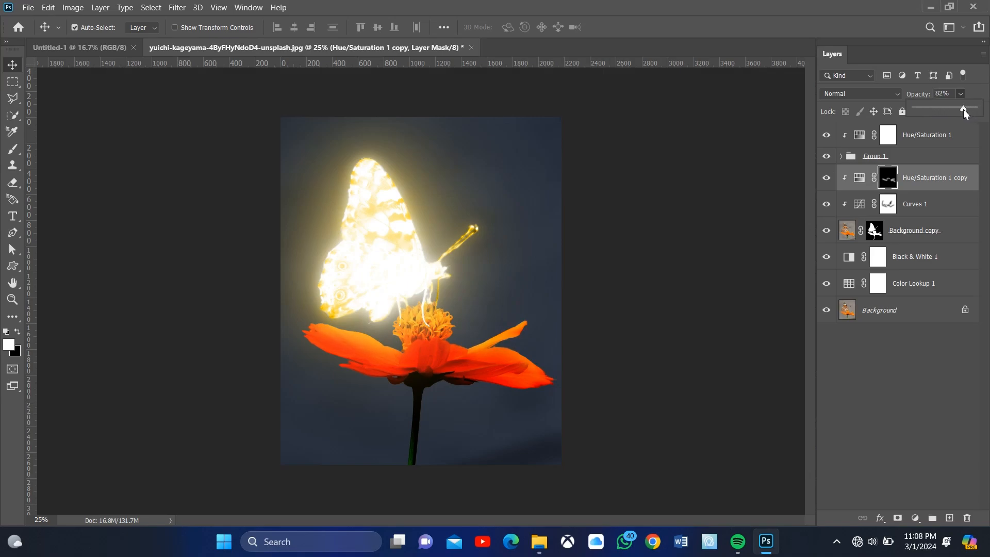
Place the starry sky image from the file folder above the Hue/Saturation 1 layer
click(928, 142)
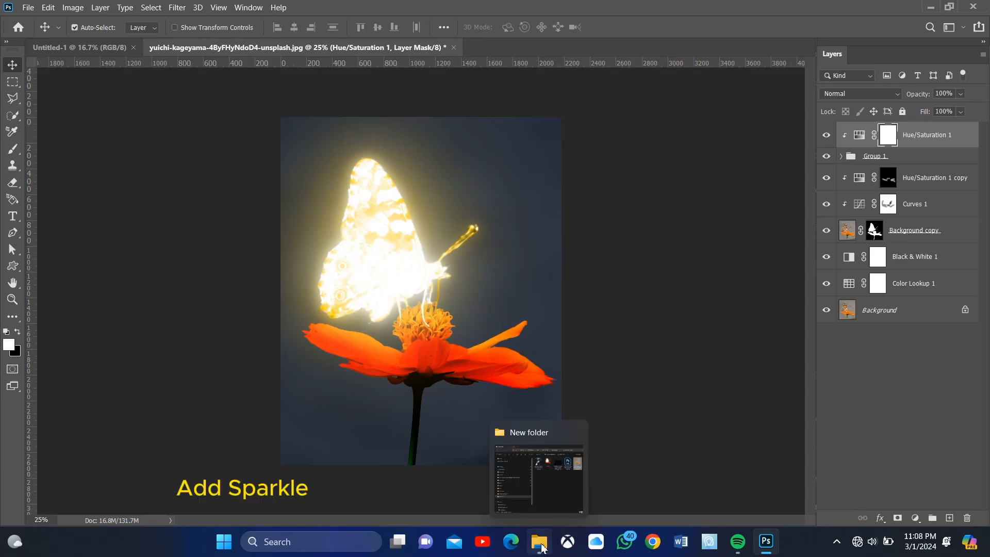
click(541, 547)
drag(481, 134, 741, 263)
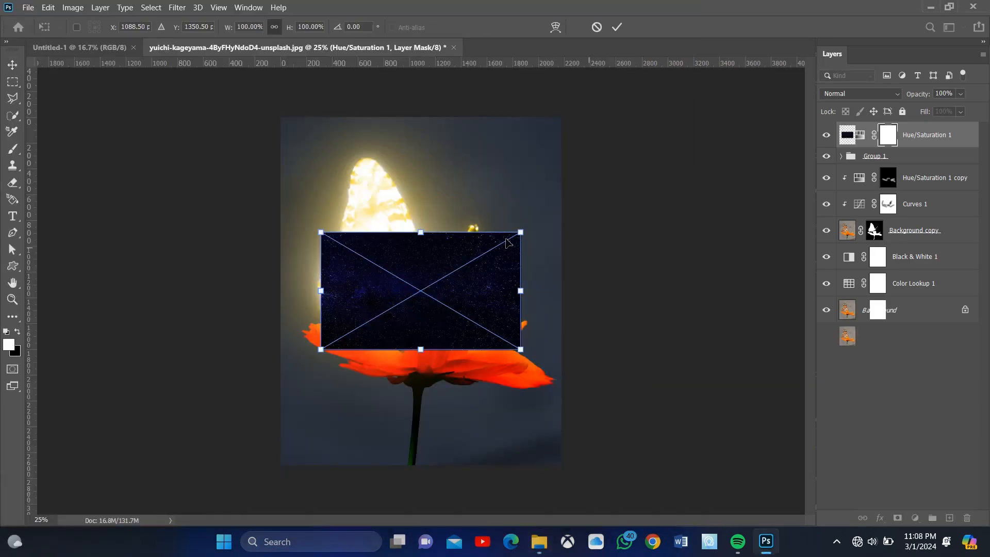
Set the starry image's blend mode to Screen and enlarge it to about 245% by 321% to cover the whole canvas
click(859, 94)
click(848, 204)
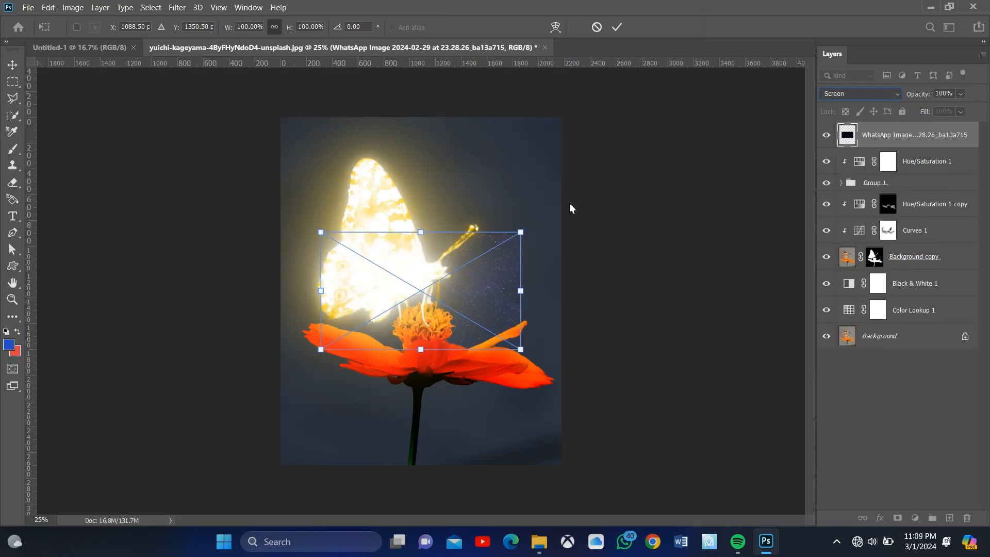
drag(522, 232, 664, 96)
click(616, 27)
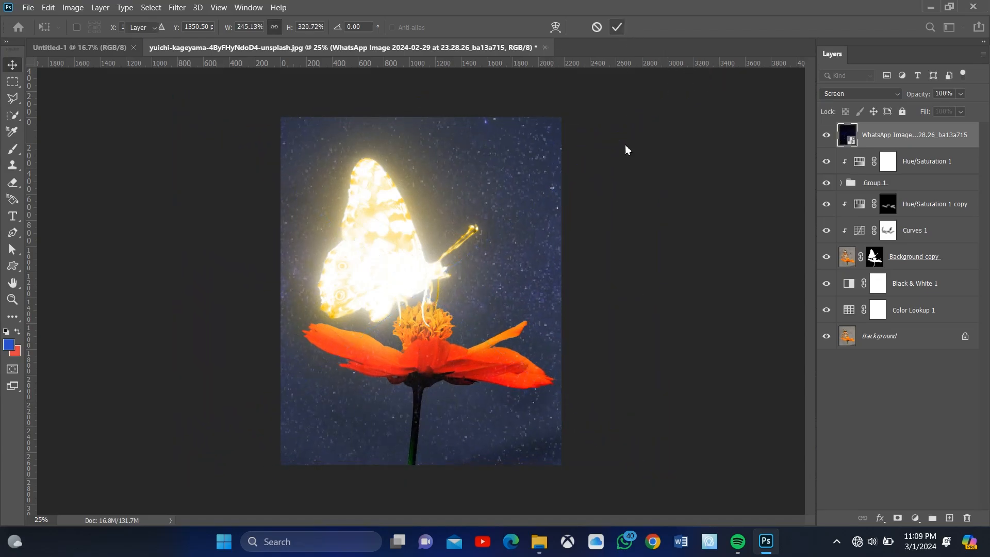
Add a black mask to the starry image layer and brush white around the butterfly's wings to reveal sparkles there
click(896, 517)
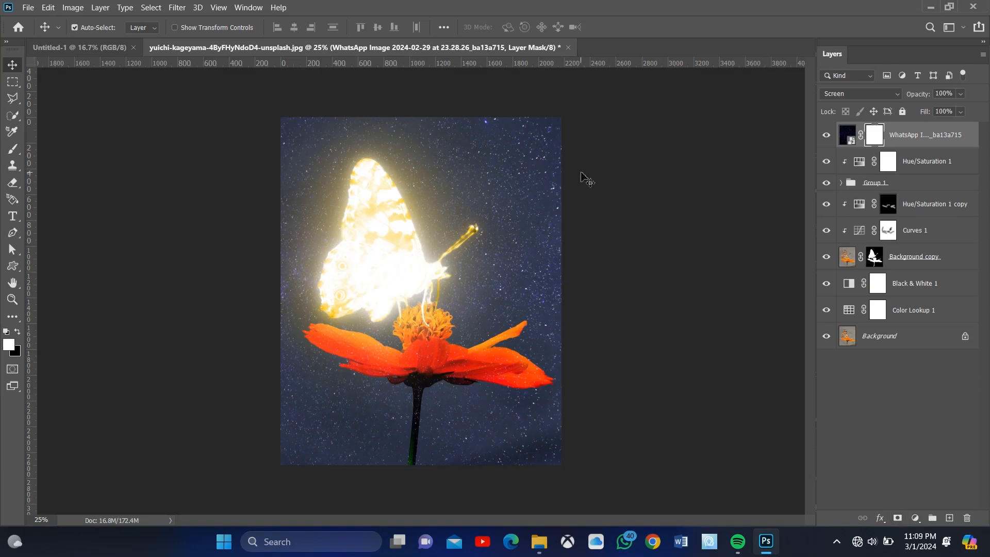
key(ctrl+i)
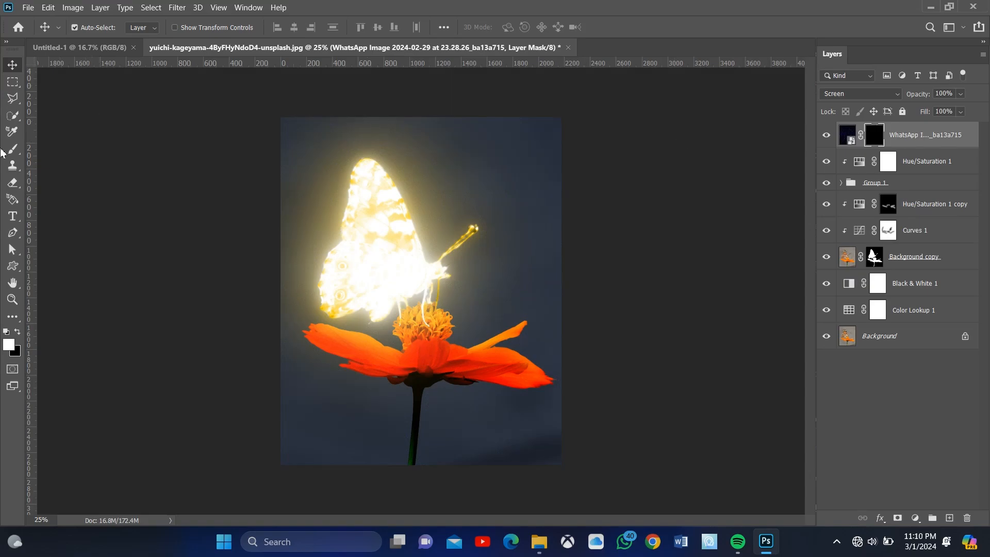
click(13, 149)
click(52, 150)
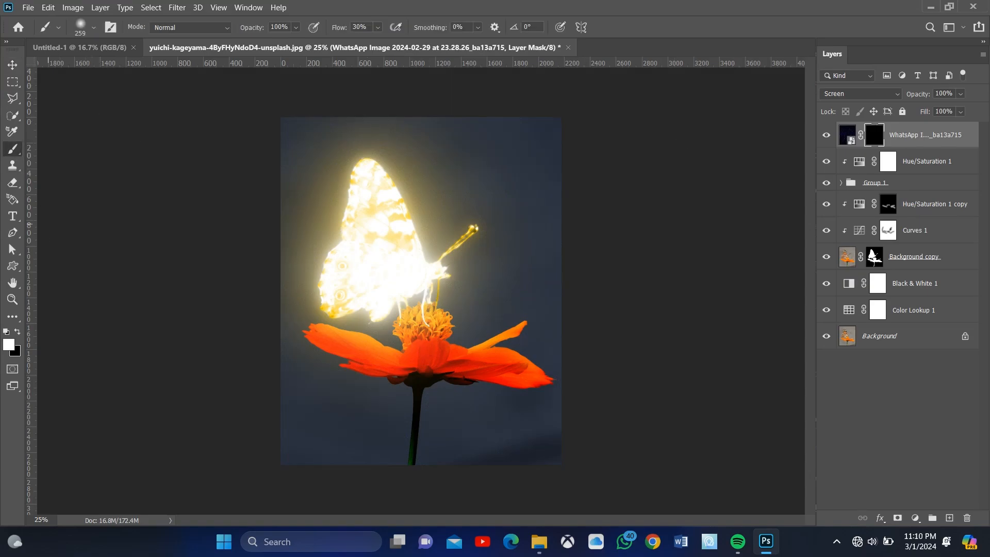
click(9, 344)
click(407, 117)
click(376, 319)
drag(391, 169, 332, 245)
Add a Levels adjustment clipped to the starry image, set its white input to 188, and adjust the midtone and black inputs
click(917, 517)
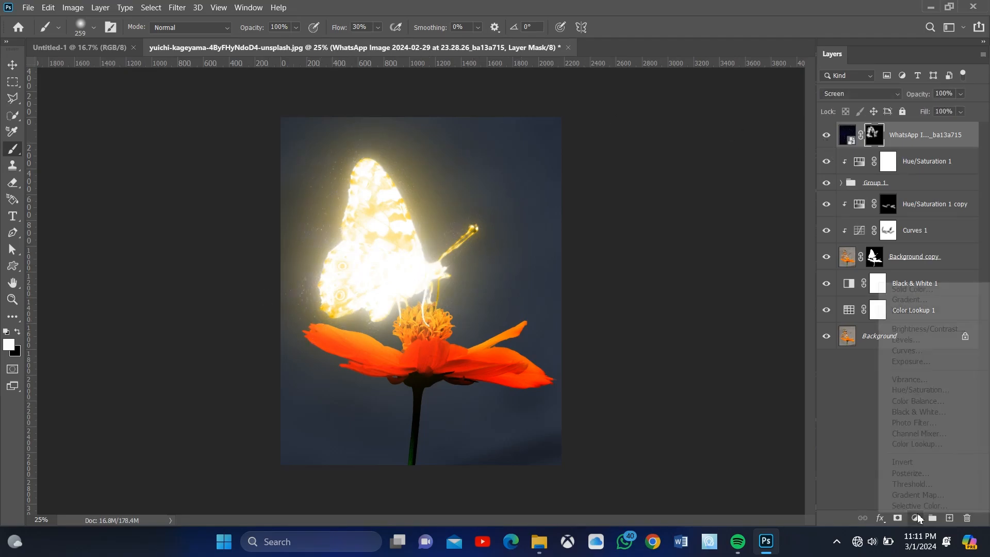
click(918, 341)
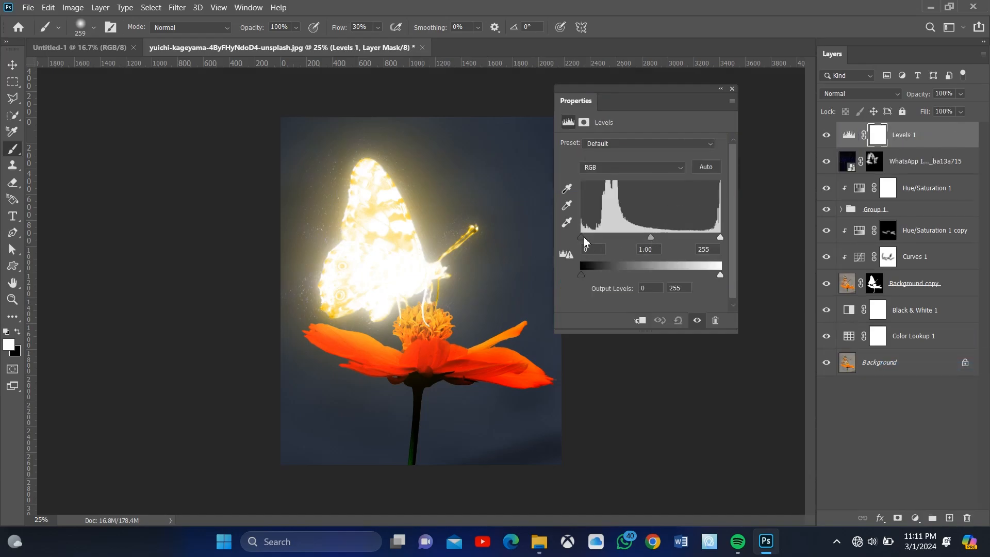
click(641, 320)
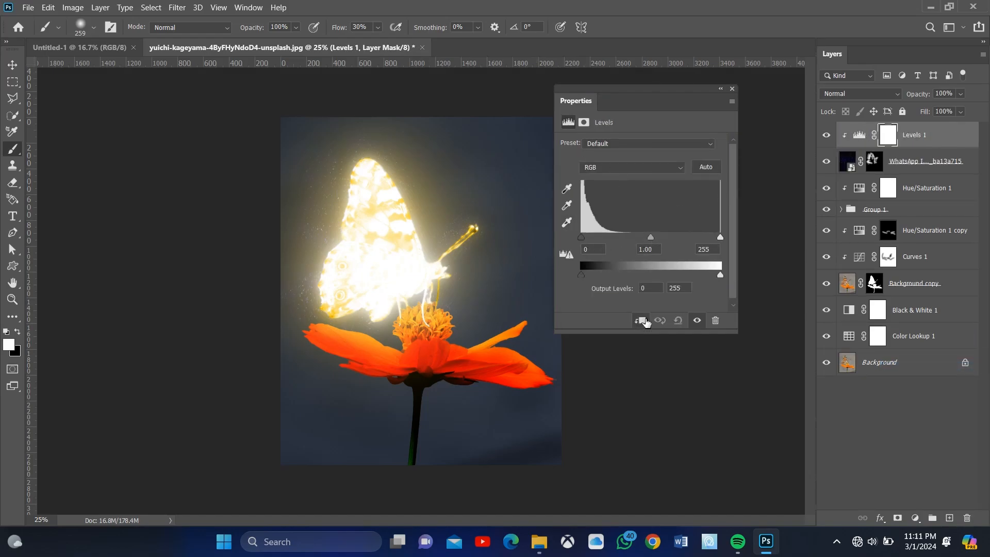
drag(720, 236, 683, 236)
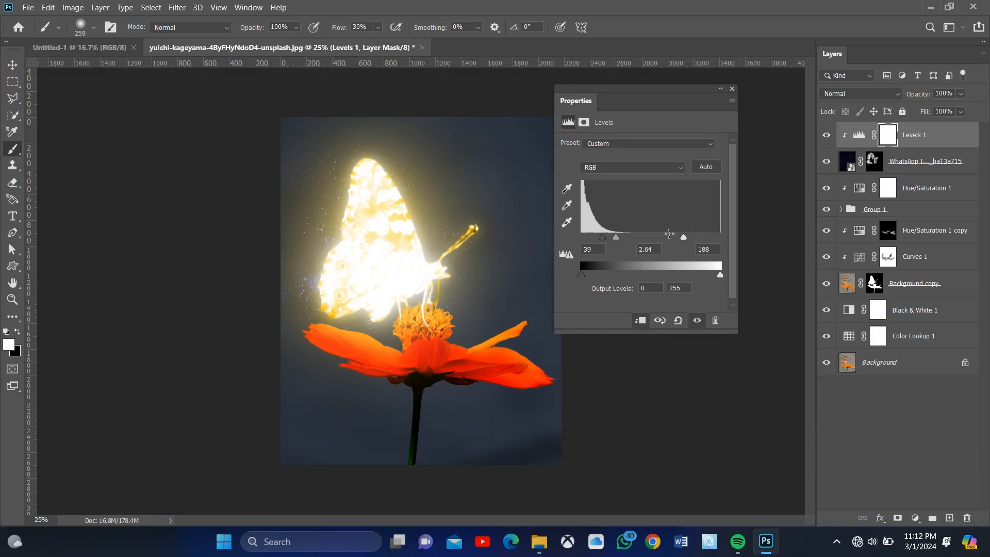
drag(616, 240, 691, 238)
mouse_move(604, 244)
mouse_down()
mouse_move(629, 244)
mouse_move(592, 241)
mouse_move(600, 241)
mouse_up()
Add a Color Lookup adjustment on top of all layers with the Crisp_Warm.look 3DLUT file at 100% opacity
click(916, 518)
click(922, 450)
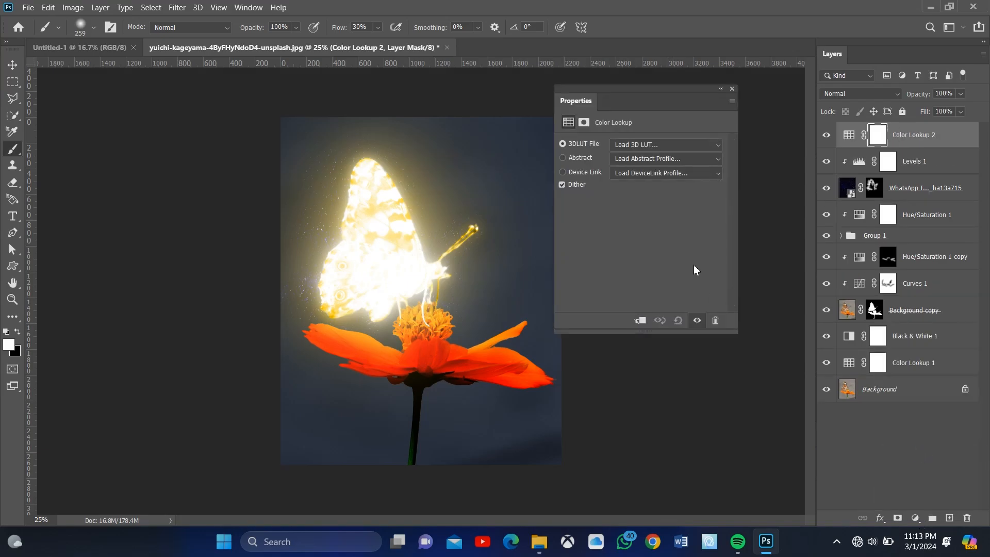
click(660, 145)
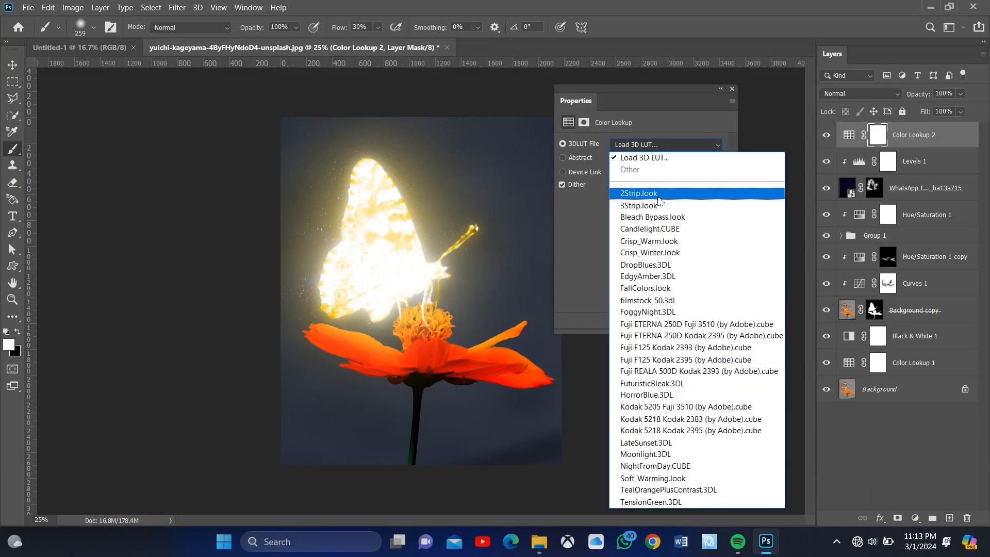
click(663, 241)
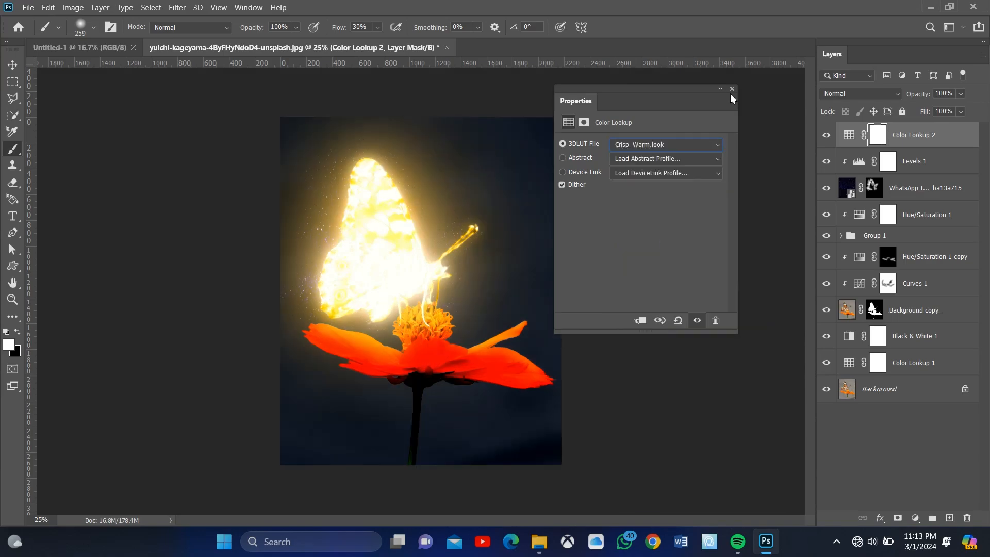
click(731, 90)
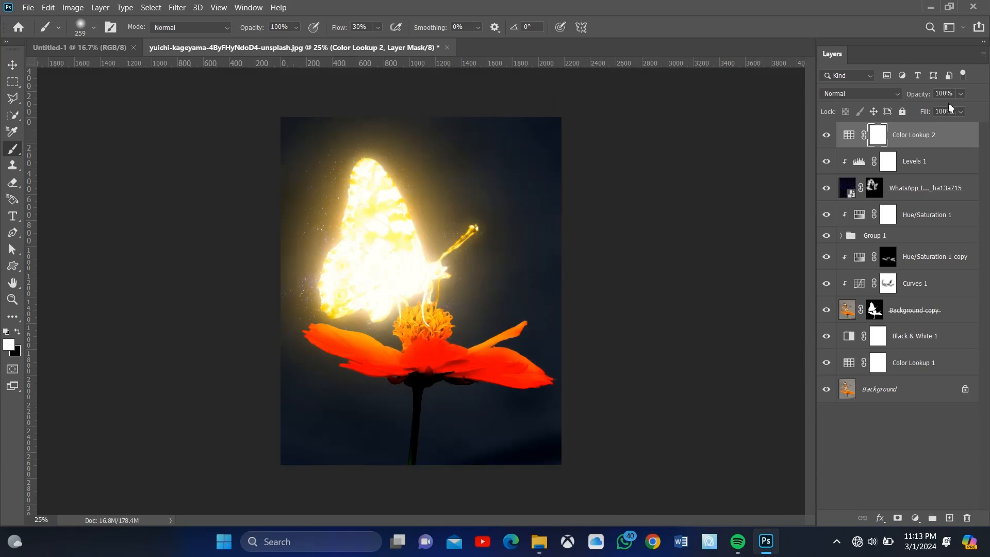
click(961, 95)
drag(951, 111, 978, 113)
Save a JPEG copy of the image named Edit with quality 12 (Maximum) and the Progressive format option
click(29, 9)
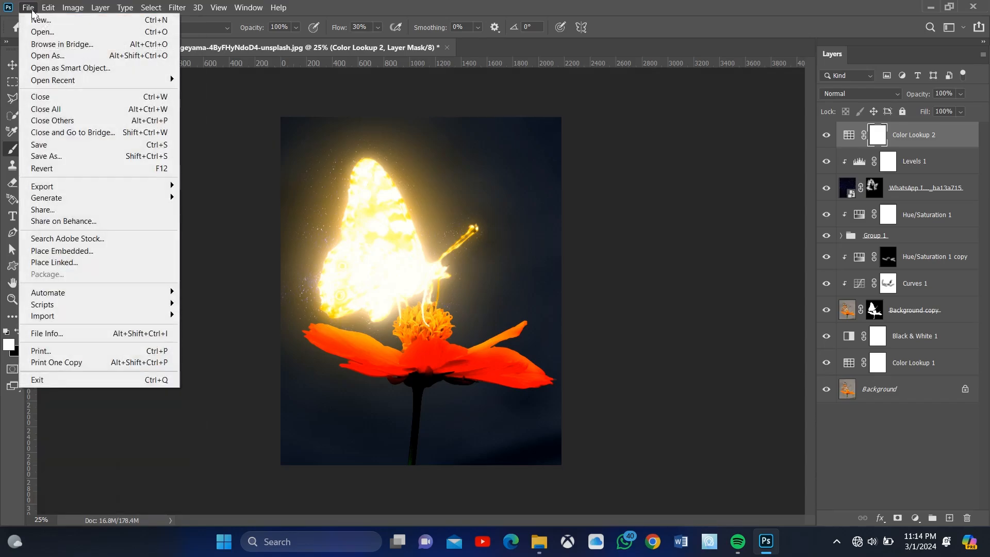
click(50, 155)
click(181, 258)
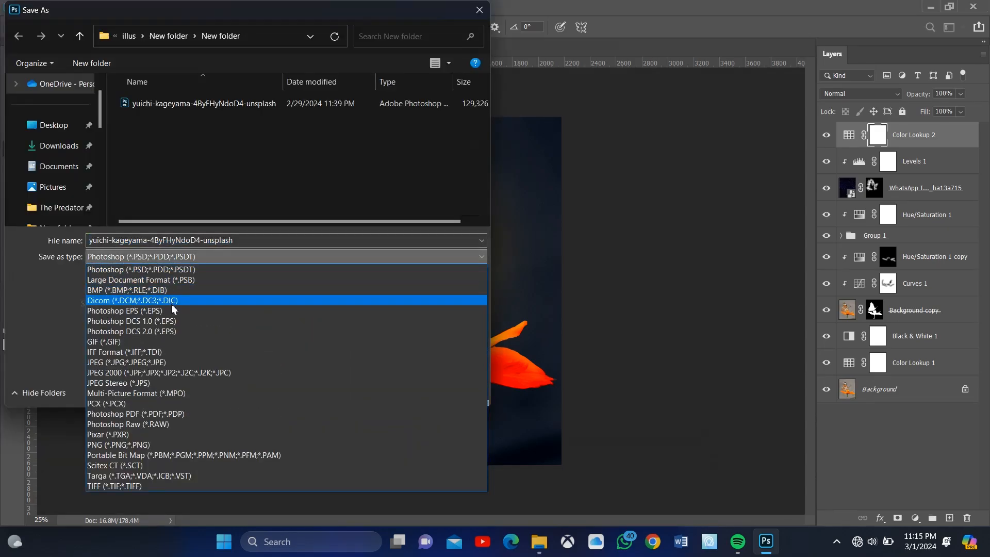
click(164, 361)
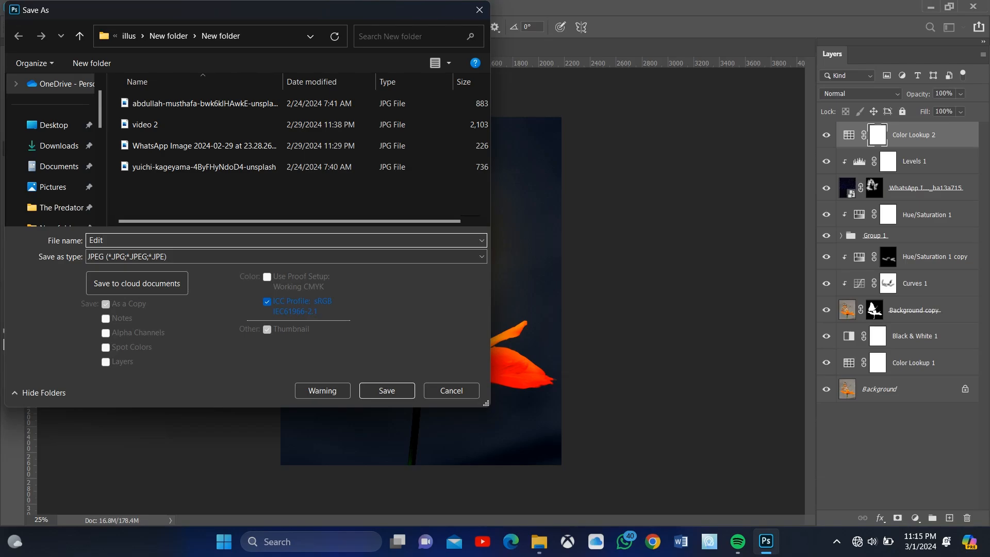
click(374, 390)
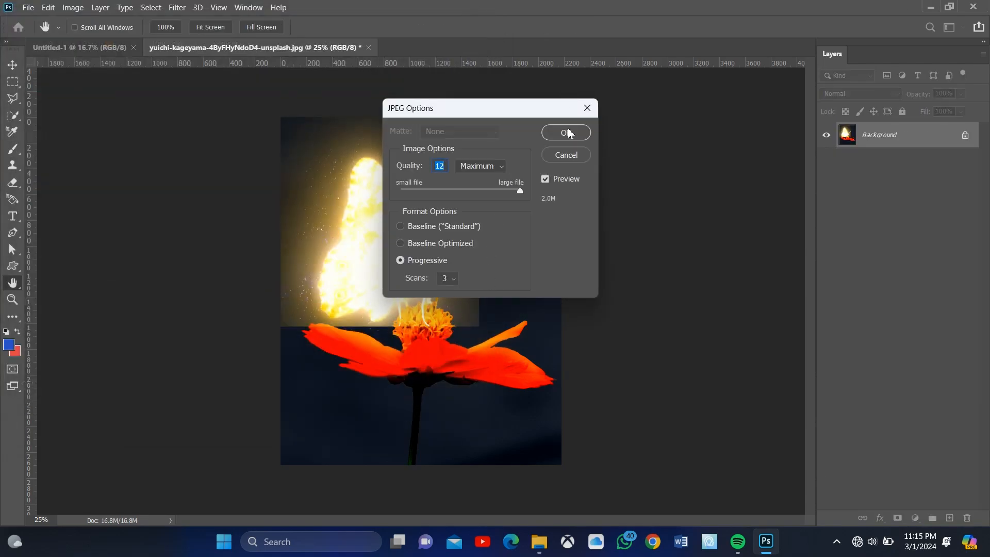
click(567, 133)
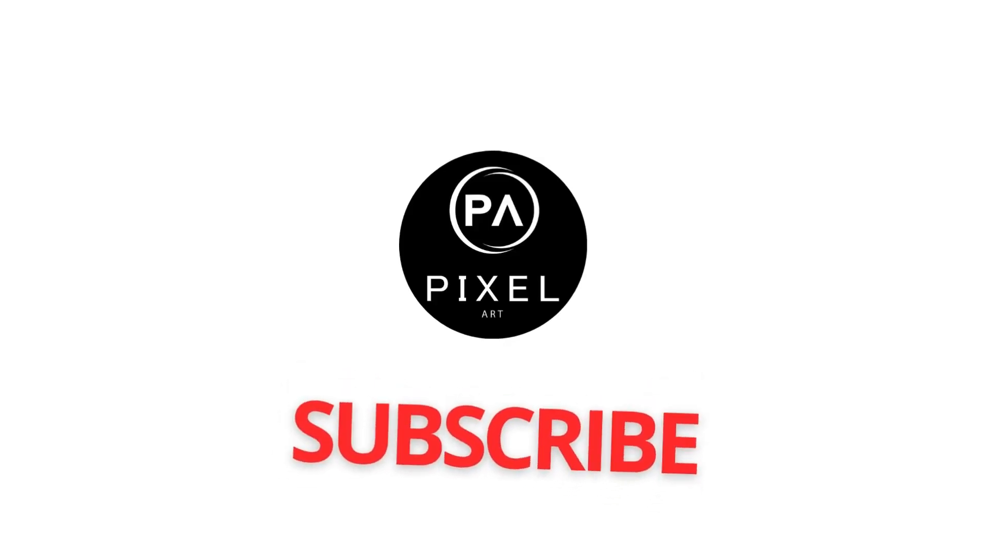